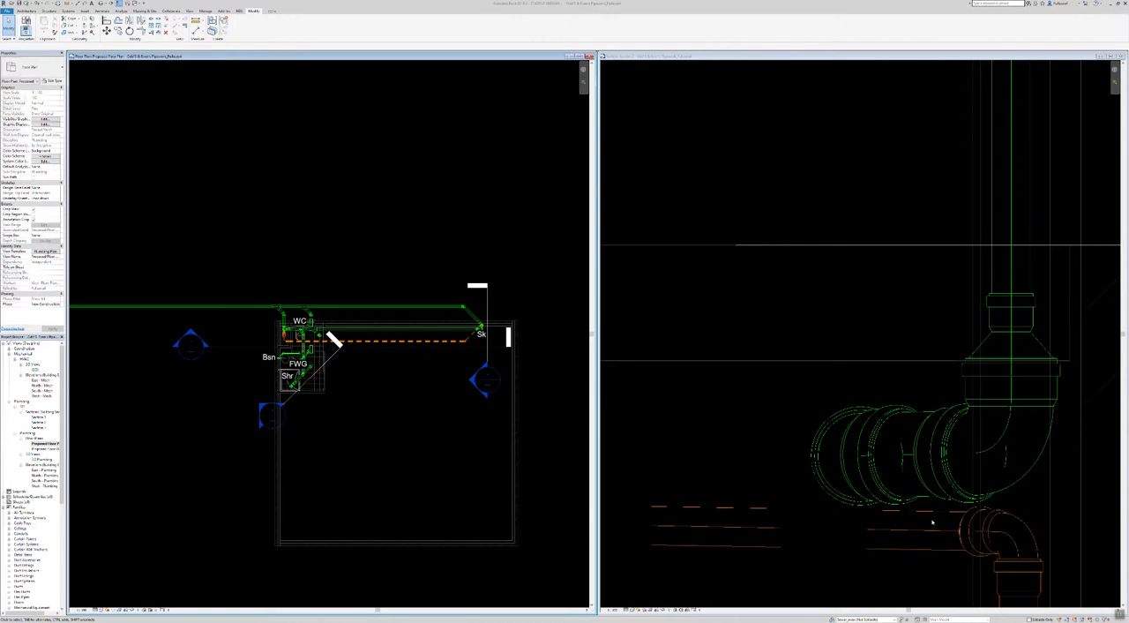
Step: Inspect the riser in the section view, selecting the near-horizontal orange pipe and the green pipe just above it
{"action": "scroll", "coordinate": [1009, 380], "scroll_direction": "down", "scroll_amount": 5}
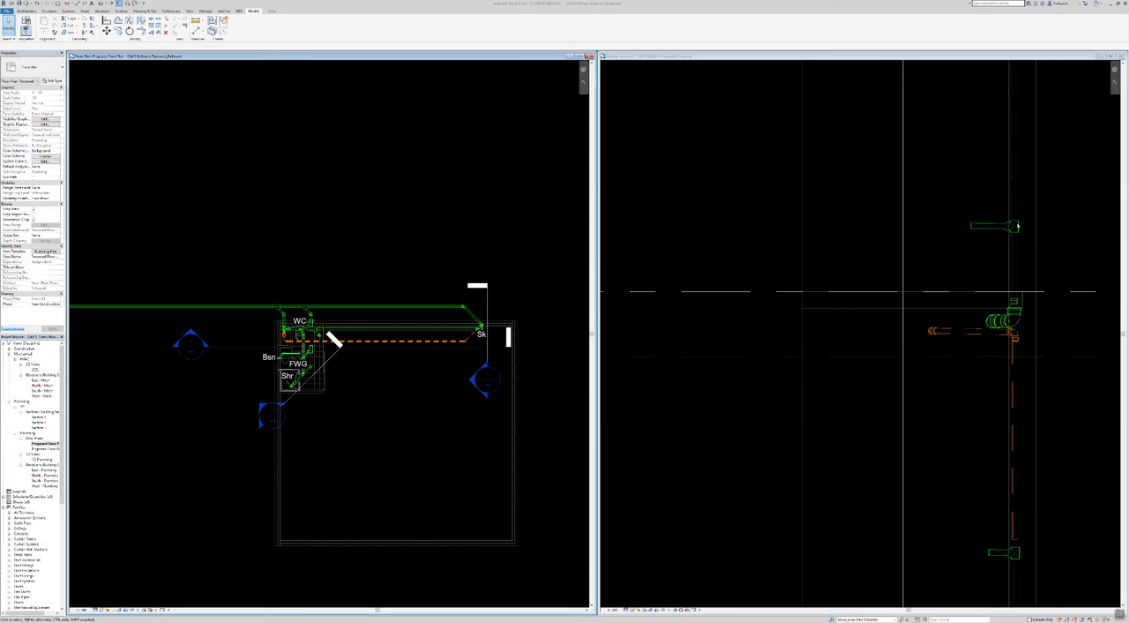
{"action": "scroll", "coordinate": [971, 327], "scroll_direction": "down", "scroll_amount": 3}
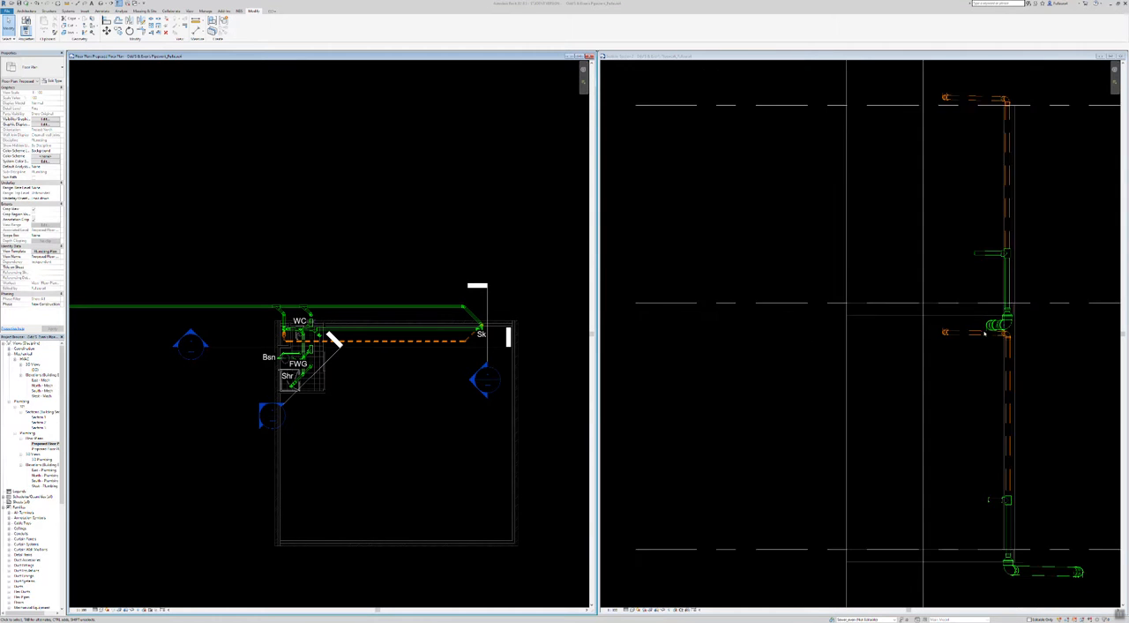
{"action": "left_click", "coordinate": [948, 394]}
{"action": "middle_click_drag", "start_coordinate": [948, 394], "coordinate": [824, 408]}
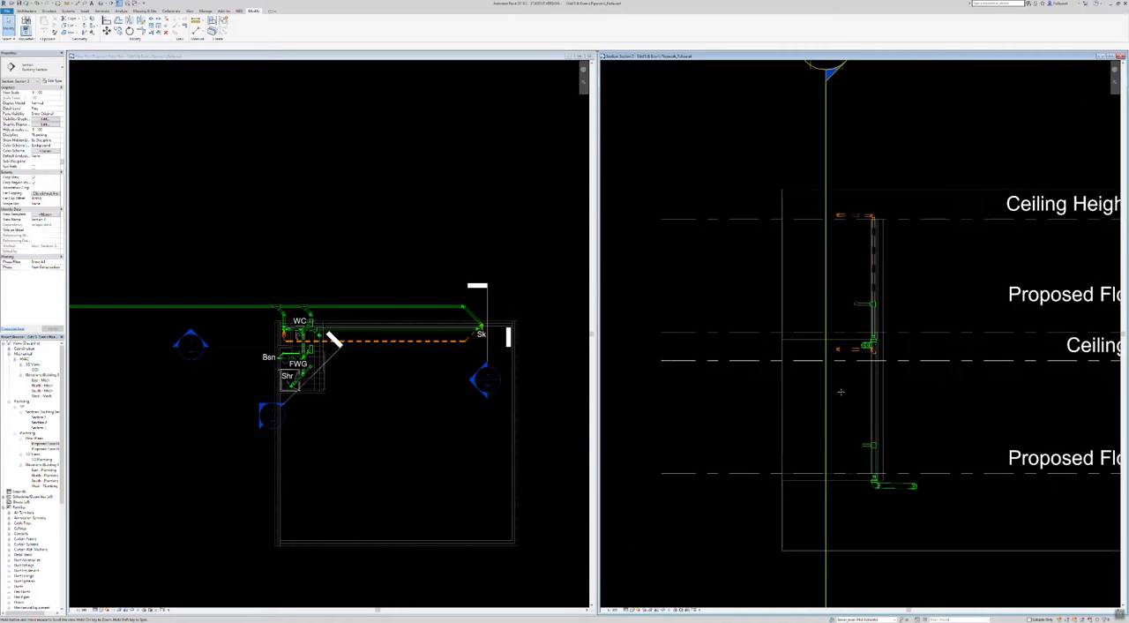
{"action": "scroll", "coordinate": [884, 325], "scroll_direction": "up", "scroll_amount": 3}
{"action": "left_click", "coordinate": [814, 377]}
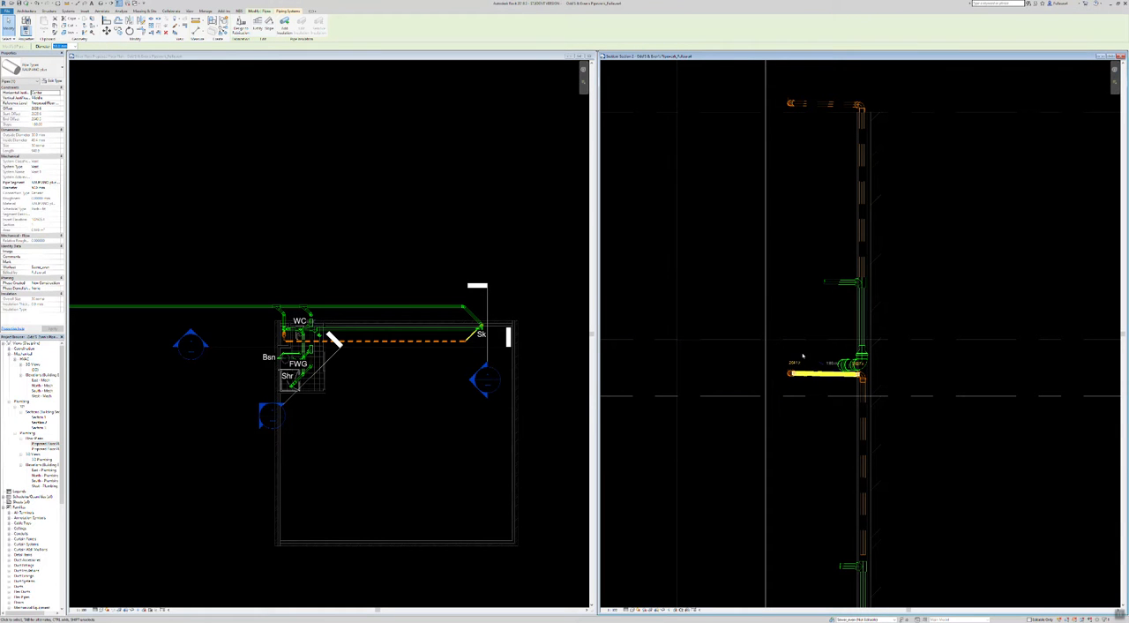
{"action": "left_click", "coordinate": [849, 360]}
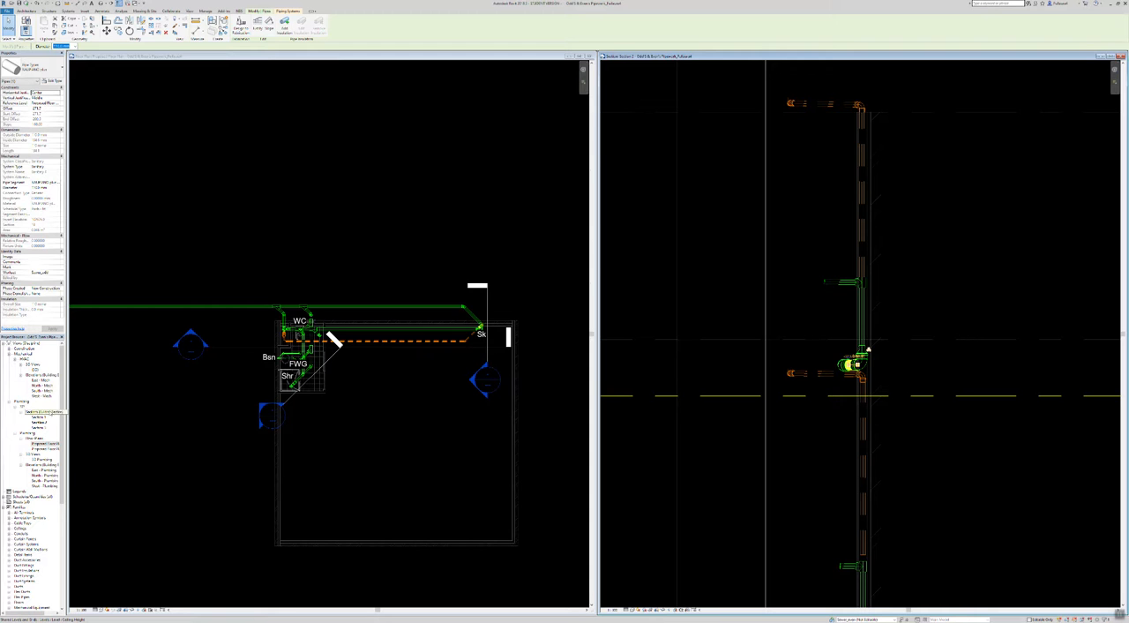
Step: Open the upper proposed floor plan and check where the green and orange pipes from the section run in it
{"action": "left_click", "coordinate": [52, 444]}
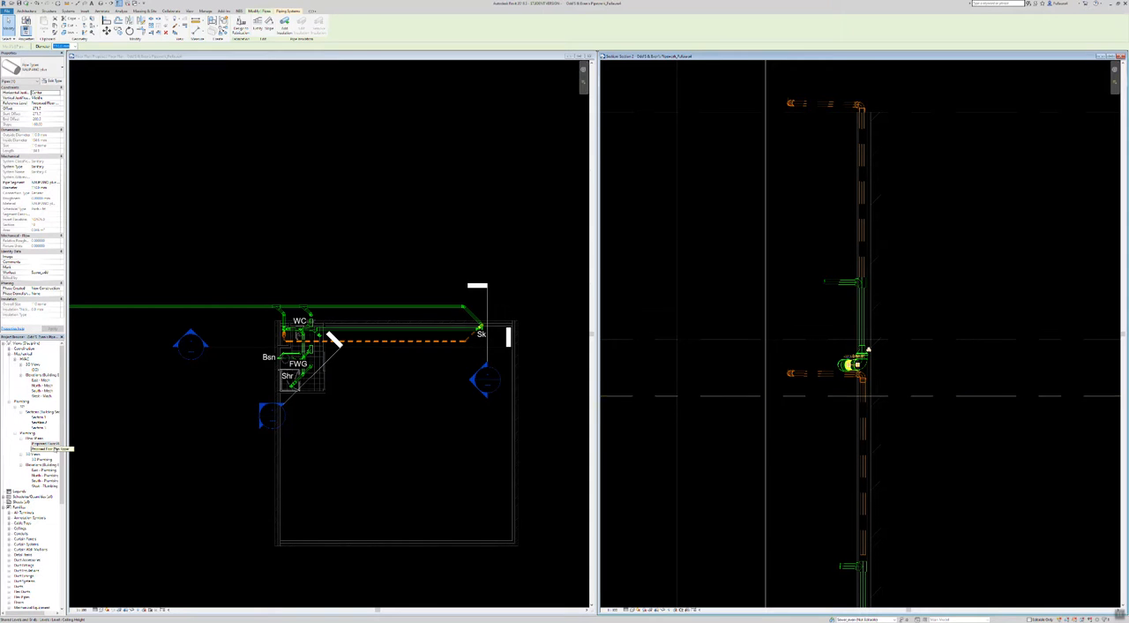
{"action": "double_click", "coordinate": [55, 449]}
{"action": "middle_click_drag", "start_coordinate": [454, 396], "coordinate": [159, 501]}
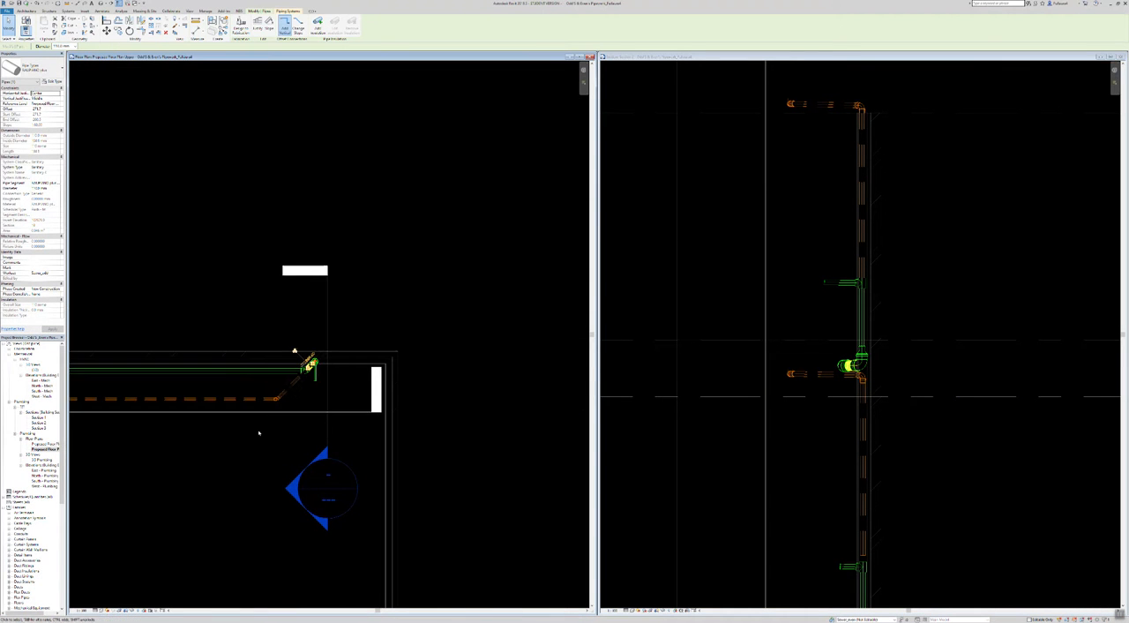
{"action": "scroll", "coordinate": [299, 372], "scroll_direction": "up", "scroll_amount": 3}
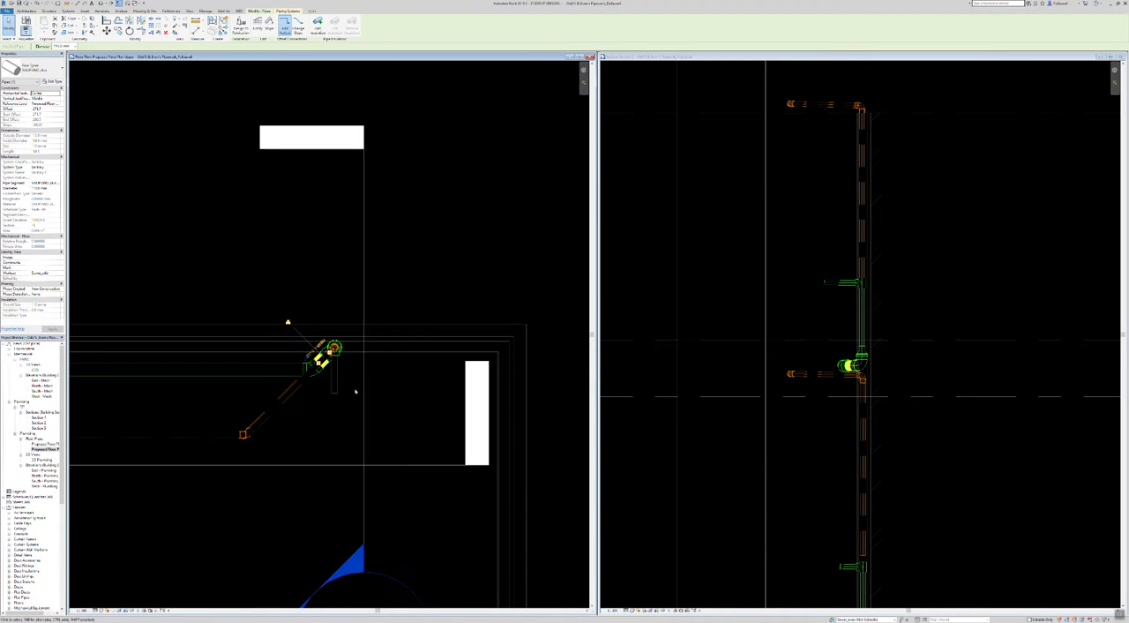
{"action": "left_click", "coordinate": [825, 374]}
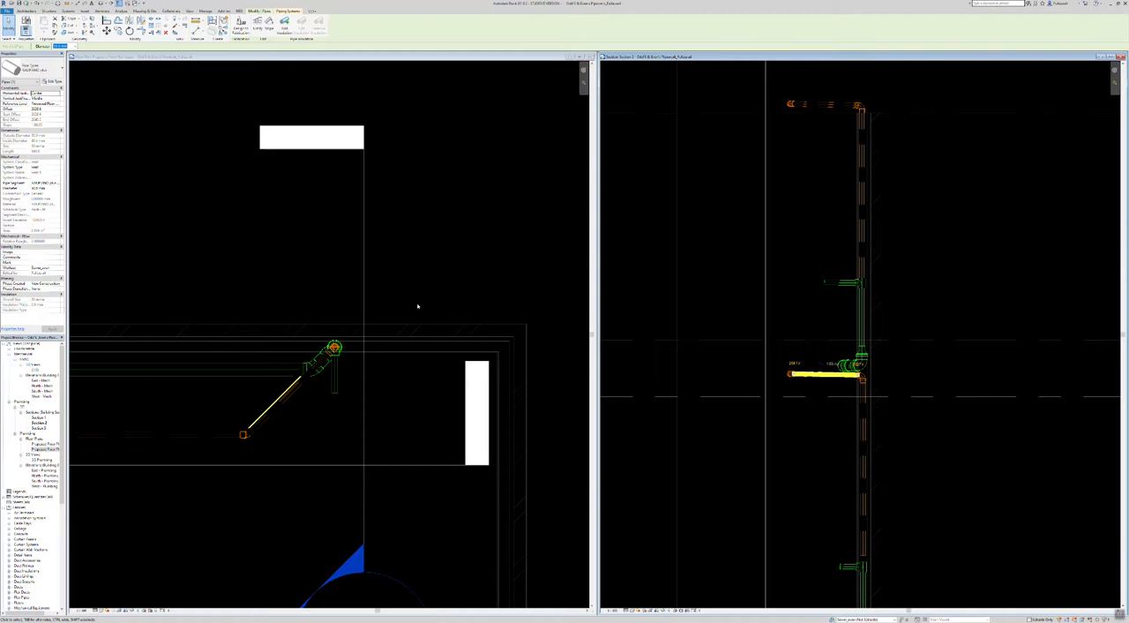
{"action": "scroll", "coordinate": [471, 298], "scroll_direction": "down", "scroll_amount": 3}
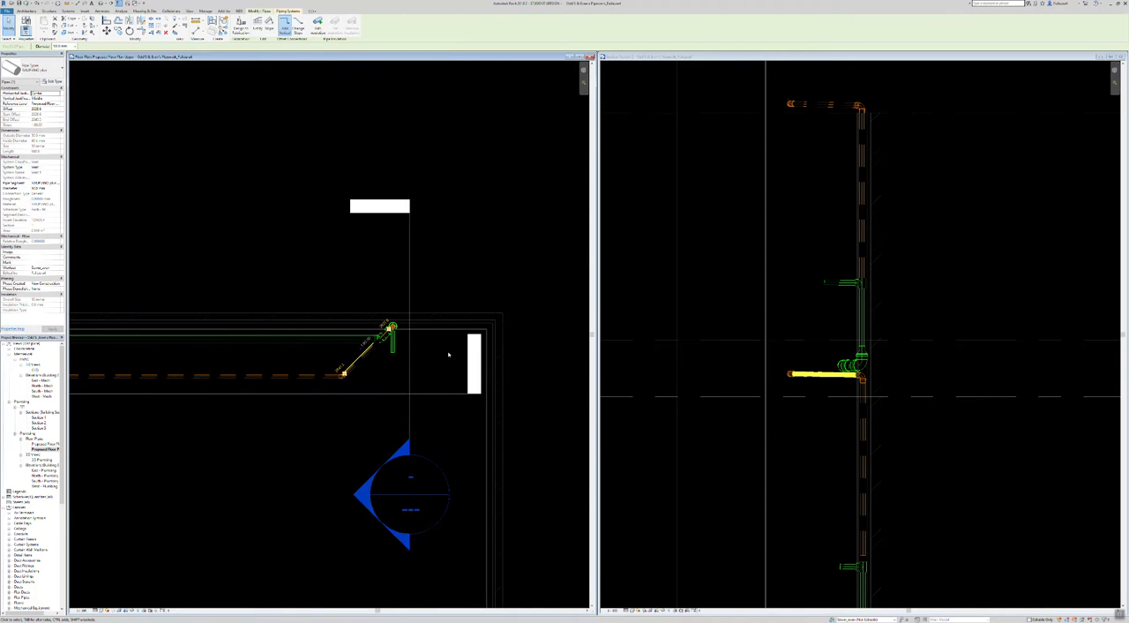
{"action": "key", "text": "Escape"}
{"action": "middle_click_drag", "start_coordinate": [105, 509], "coordinate": [500, 461]}
{"action": "scroll", "coordinate": [304, 375], "scroll_direction": "down", "scroll_amount": 2}
{"action": "middle_click_drag", "start_coordinate": [411, 468], "coordinate": [391, 462]}
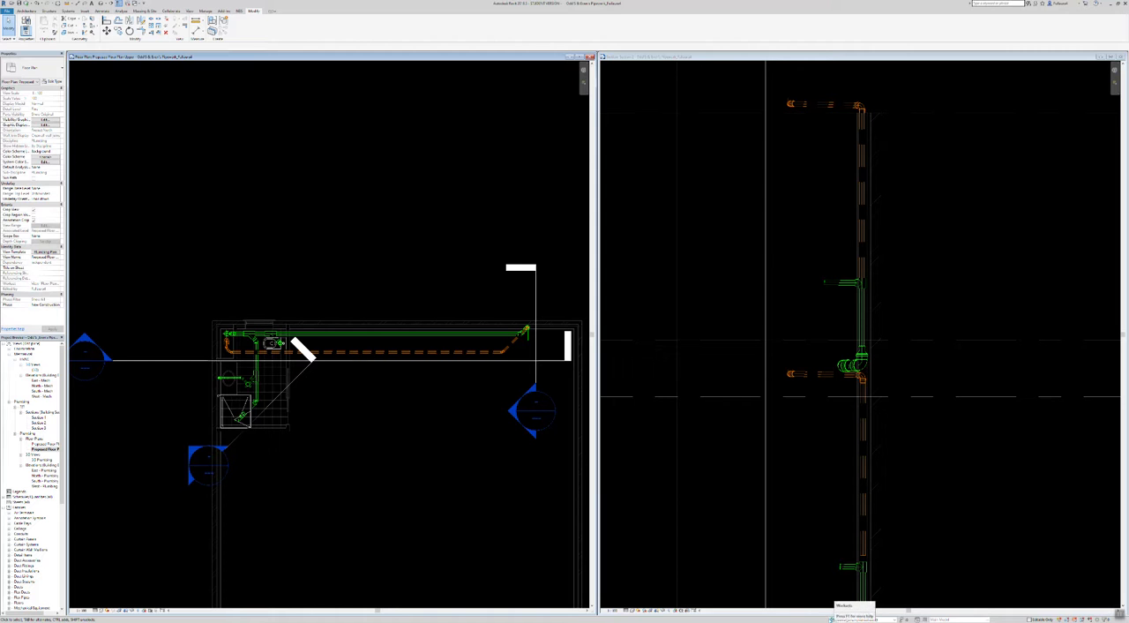
Step: Review the project's list of worksets and their ownership
{"action": "left_click", "coordinate": [839, 619]}
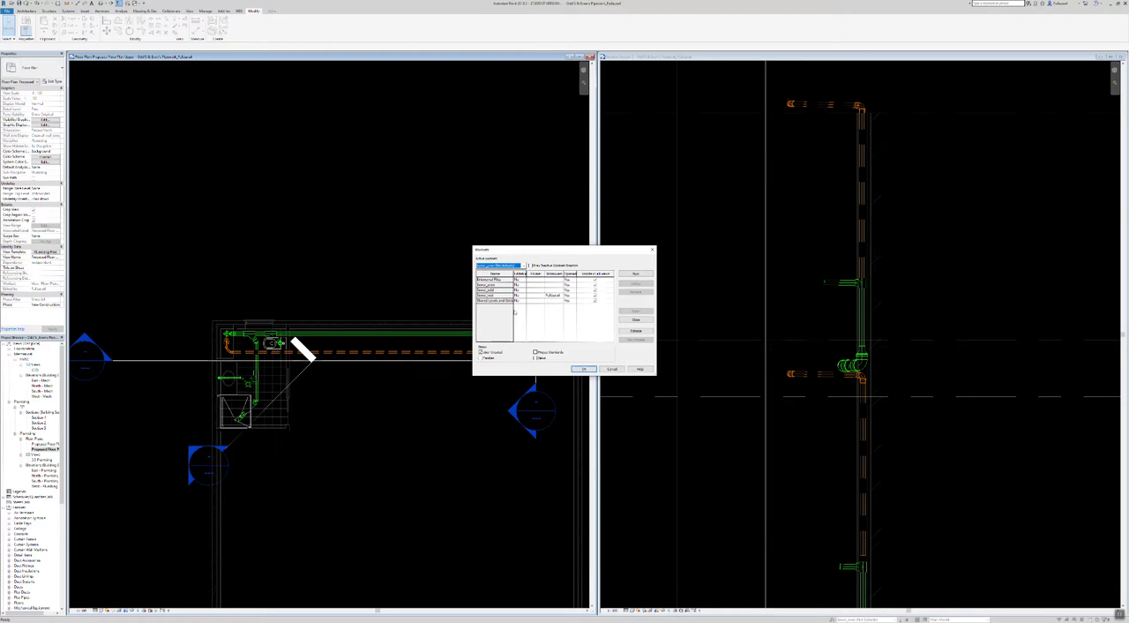
{"action": "left_click", "coordinate": [583, 369]}
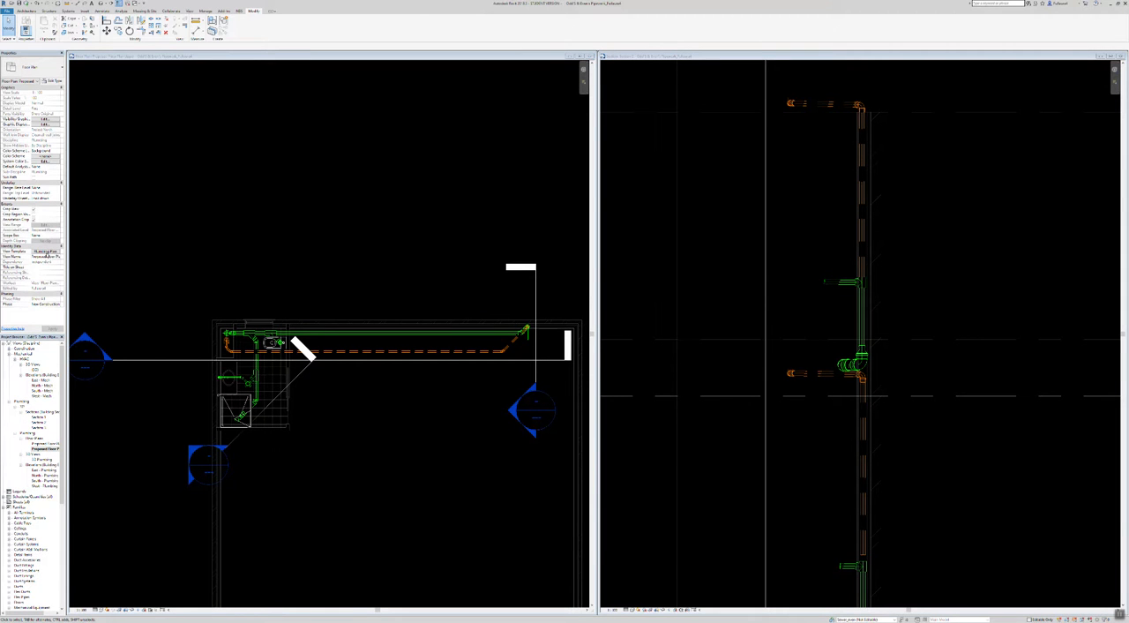
Step: Check the workset visibility overrides of the Sewer Odd view template and assign this template to the upper floor plan
{"action": "left_click", "coordinate": [46, 252]}
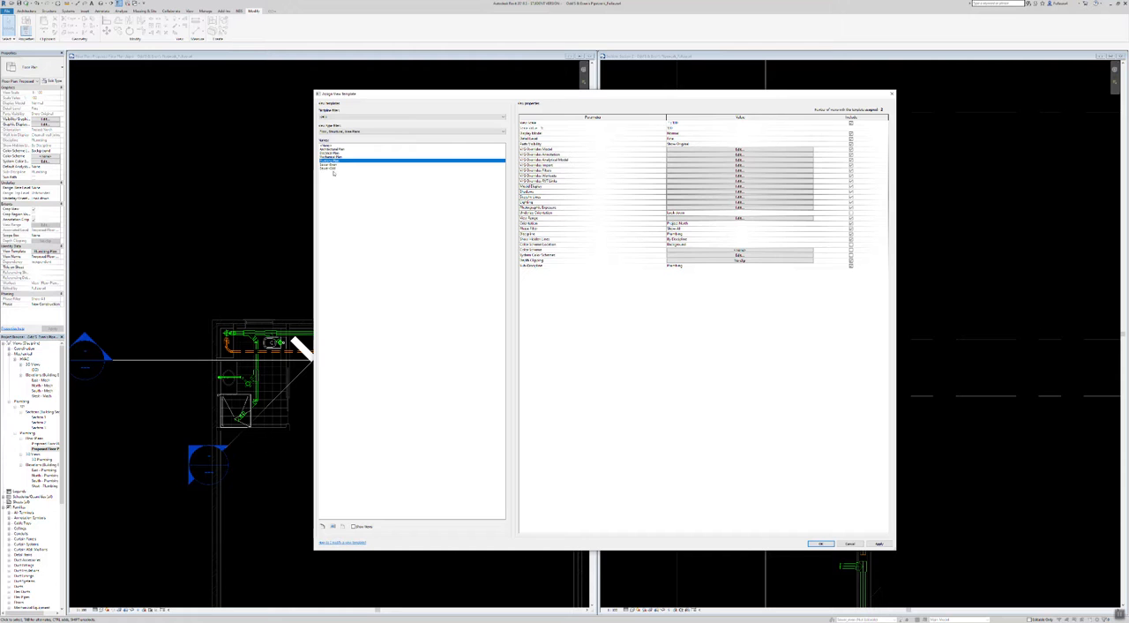
{"action": "left_click", "coordinate": [333, 167]}
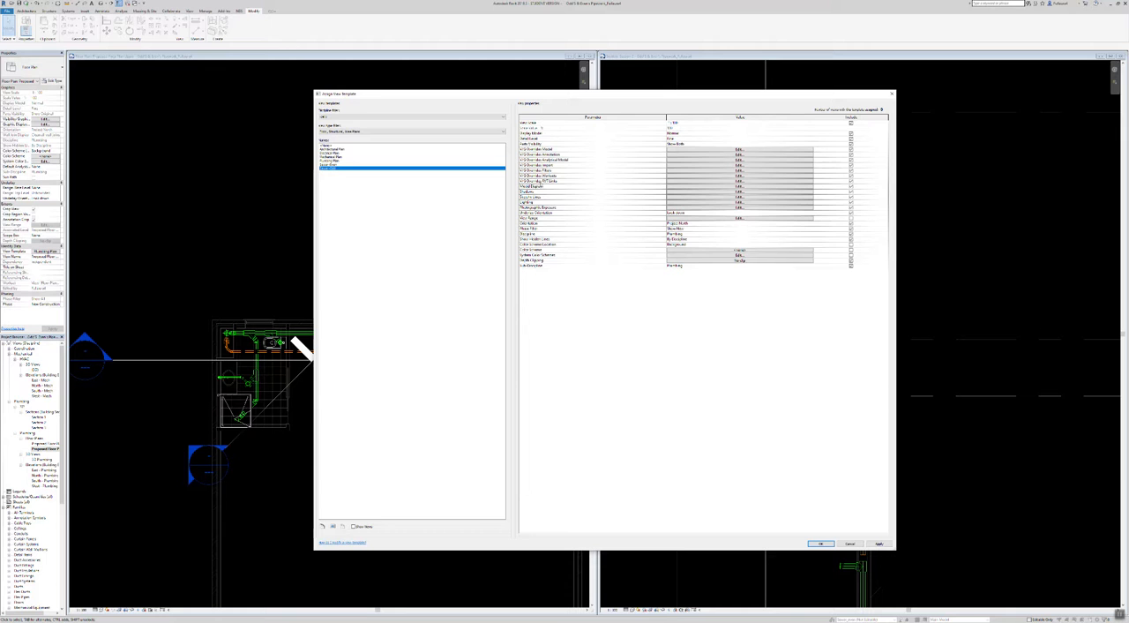
{"action": "left_click", "coordinate": [694, 178]}
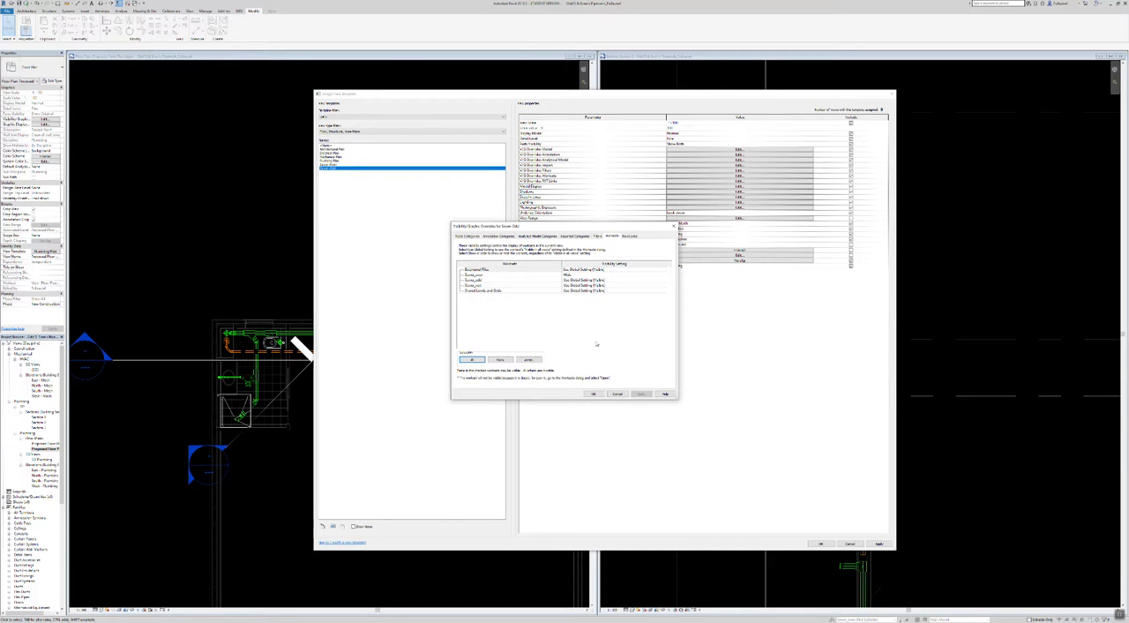
{"action": "left_click", "coordinate": [594, 395]}
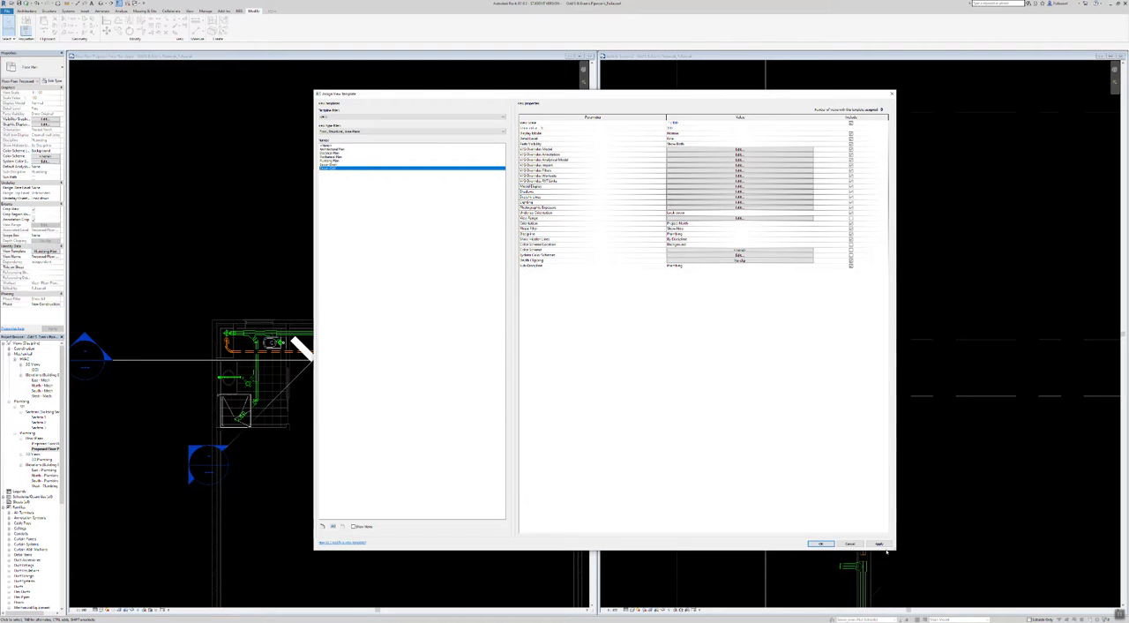
{"action": "left_click", "coordinate": [822, 544]}
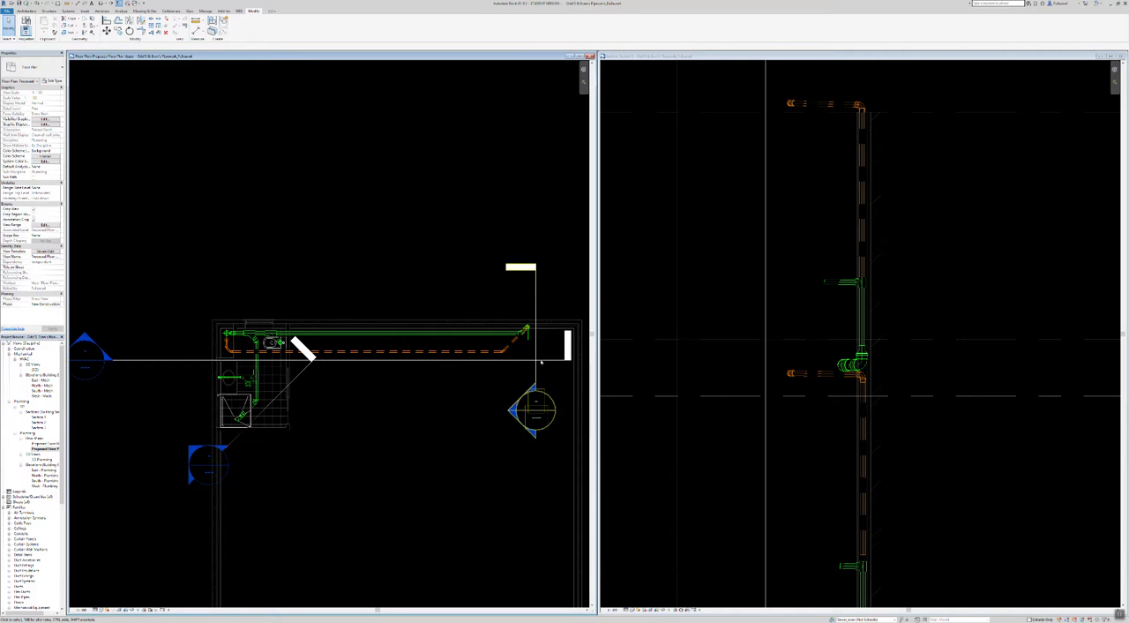
Step: Select the near-horizontal orange pipe and the green pipe above it in the section and compare their display in the plan
{"action": "left_click", "coordinate": [827, 374]}
{"action": "left_click", "coordinate": [826, 374]}
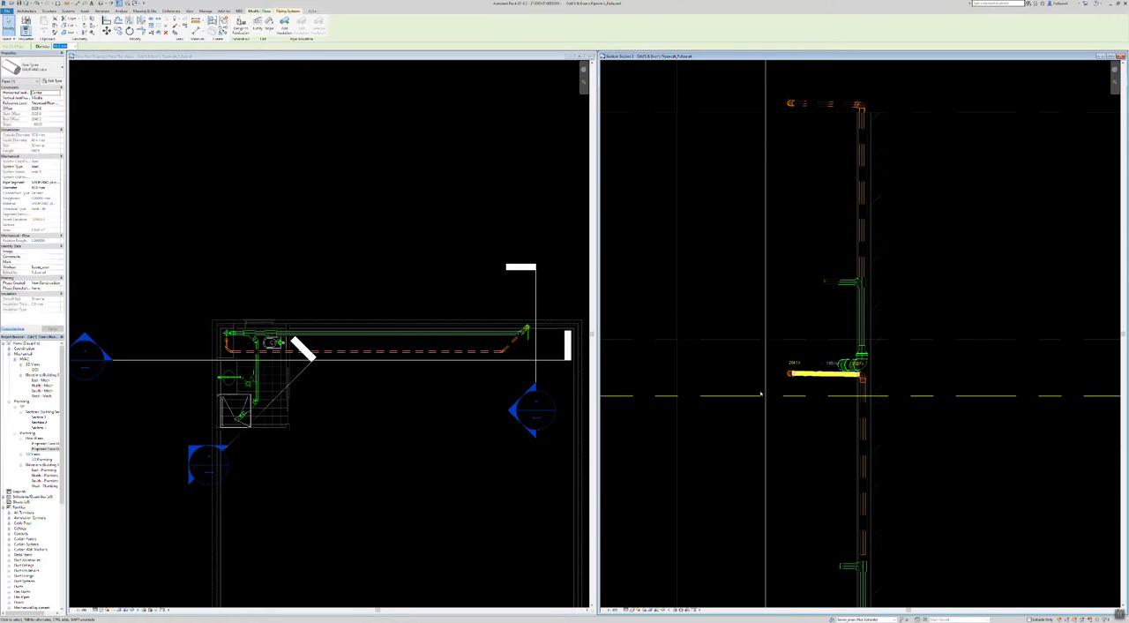
{"action": "scroll", "coordinate": [520, 349], "scroll_direction": "up", "scroll_amount": 10}
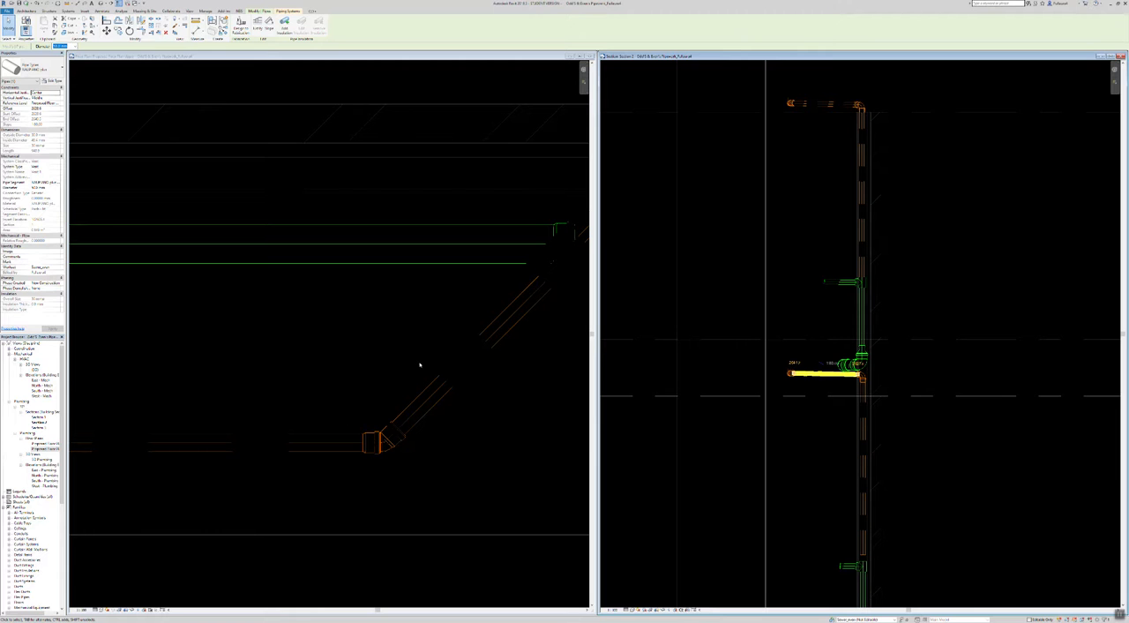
{"action": "scroll", "coordinate": [506, 323], "scroll_direction": "down", "scroll_amount": 5}
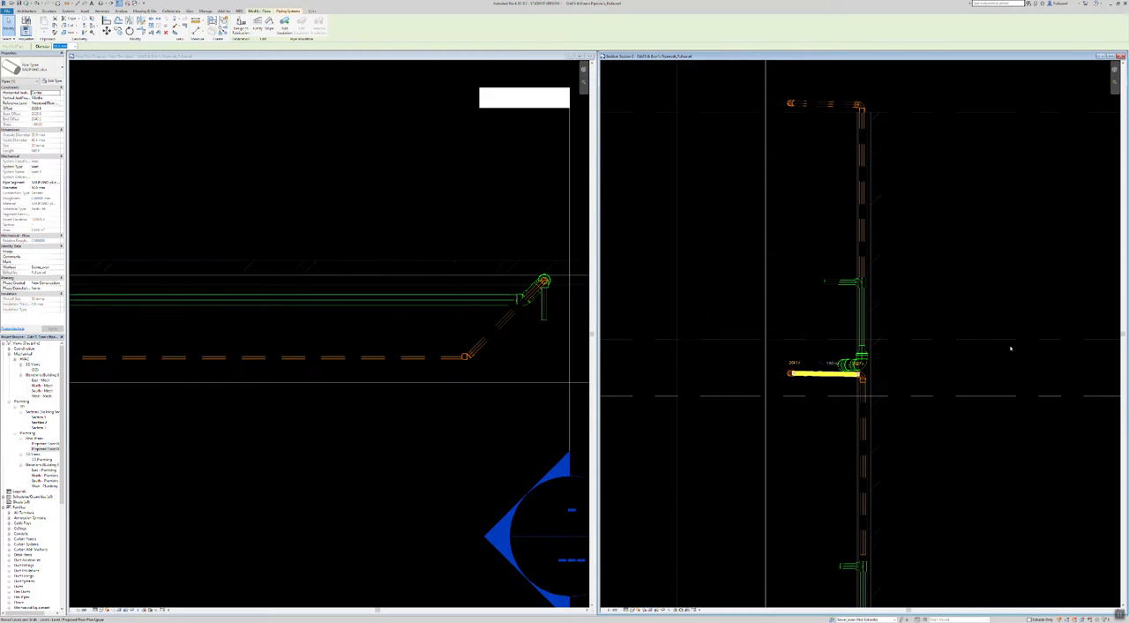
{"action": "scroll", "coordinate": [844, 362], "scroll_direction": "up", "scroll_amount": 3}
{"action": "scroll", "coordinate": [853, 376], "scroll_direction": "up", "scroll_amount": 3}
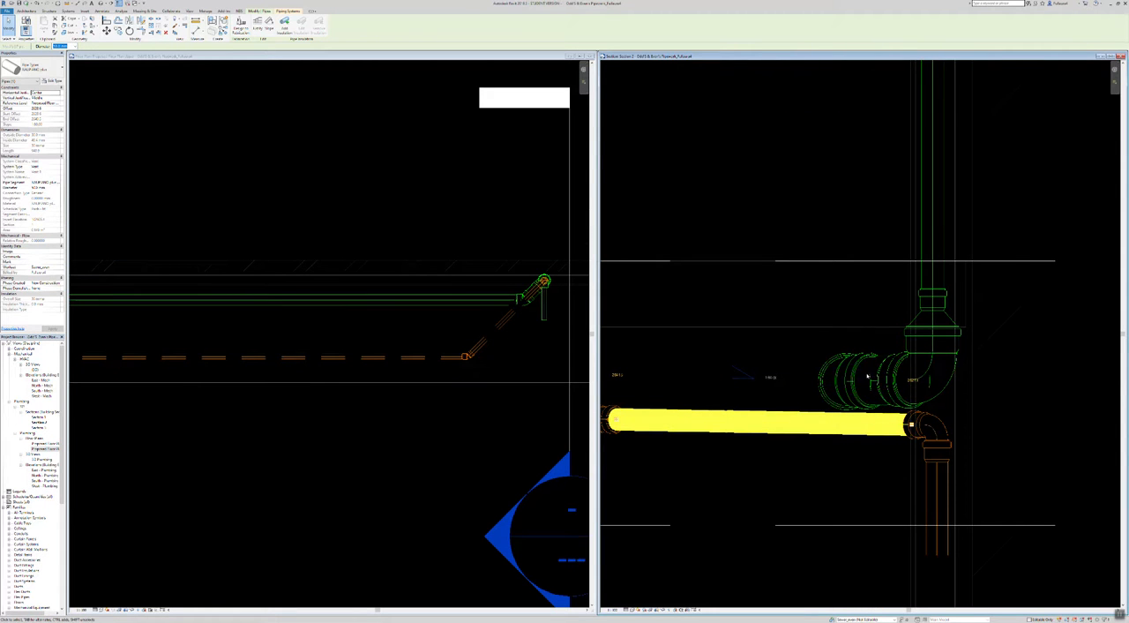
{"action": "left_click", "coordinate": [873, 385]}
{"action": "scroll", "coordinate": [565, 284], "scroll_direction": "up", "scroll_amount": 3}
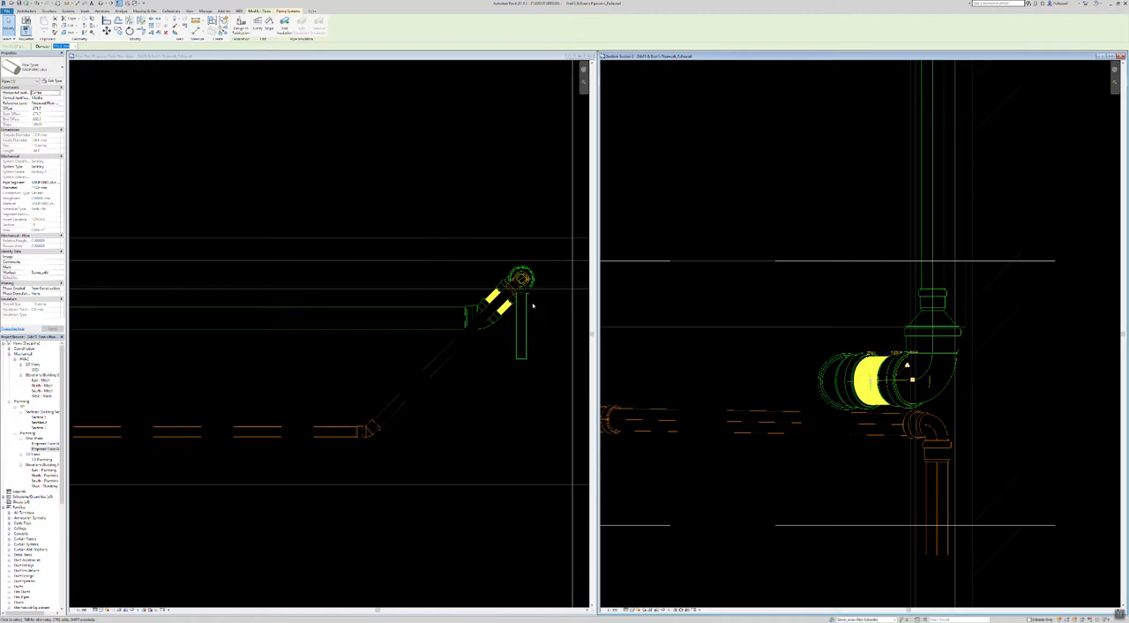
Step: Reveal hidden elements in the upper floor plan, examine the diagonal orange pipe, and select that pipe in the section
{"action": "key", "text": "r"}
{"action": "key", "text": "h"}
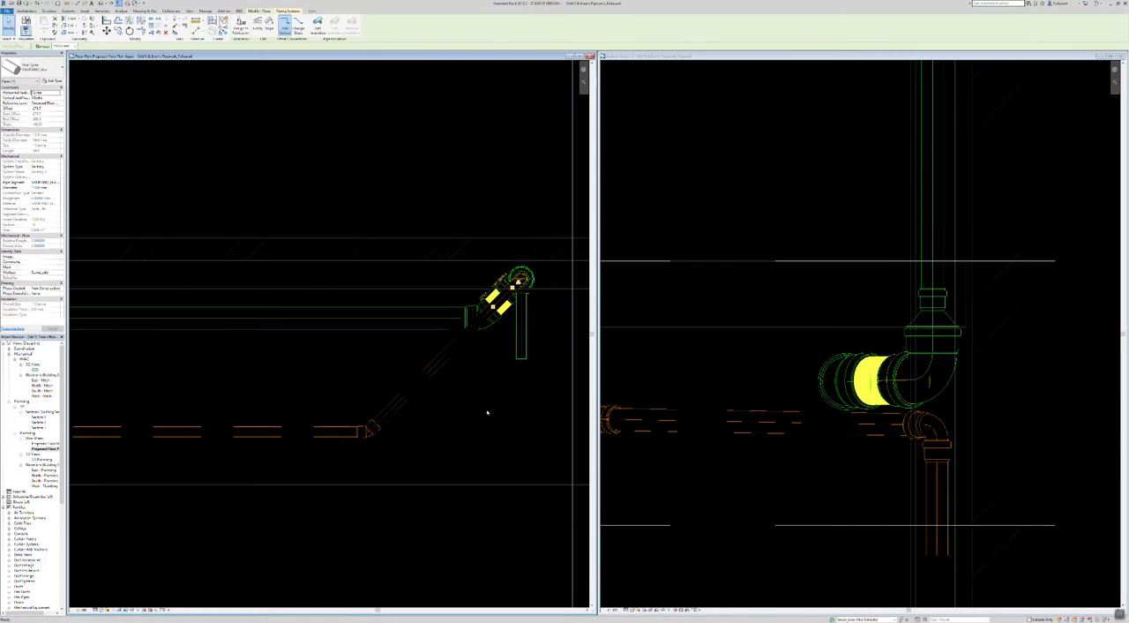
{"action": "scroll", "coordinate": [511, 372], "scroll_direction": "down", "scroll_amount": 3}
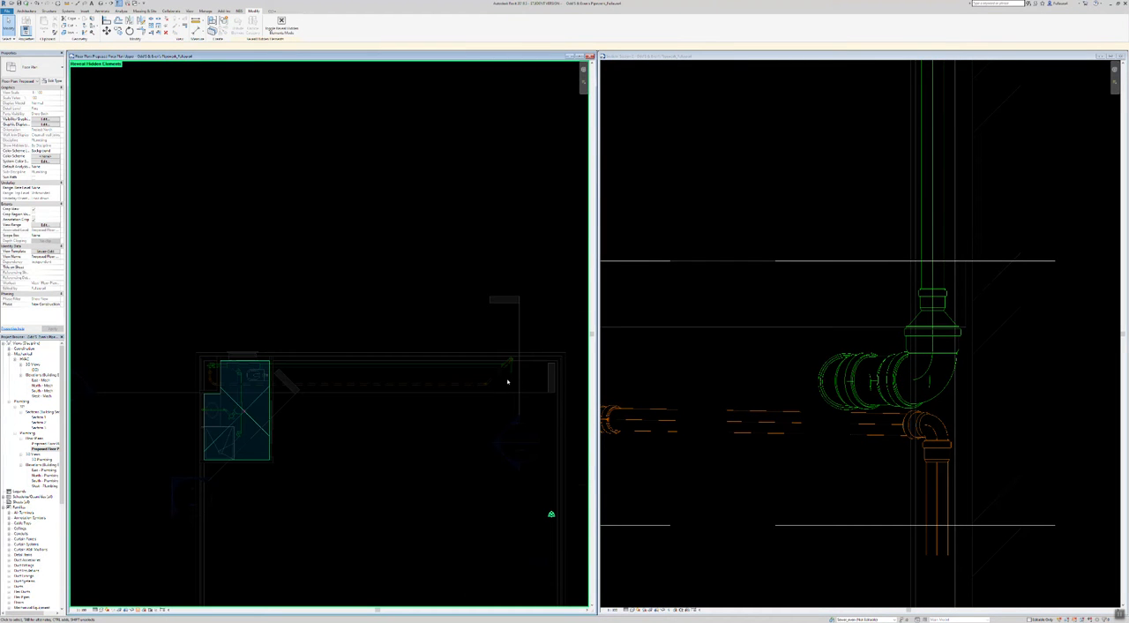
{"action": "scroll", "coordinate": [510, 358], "scroll_direction": "up", "scroll_amount": 5}
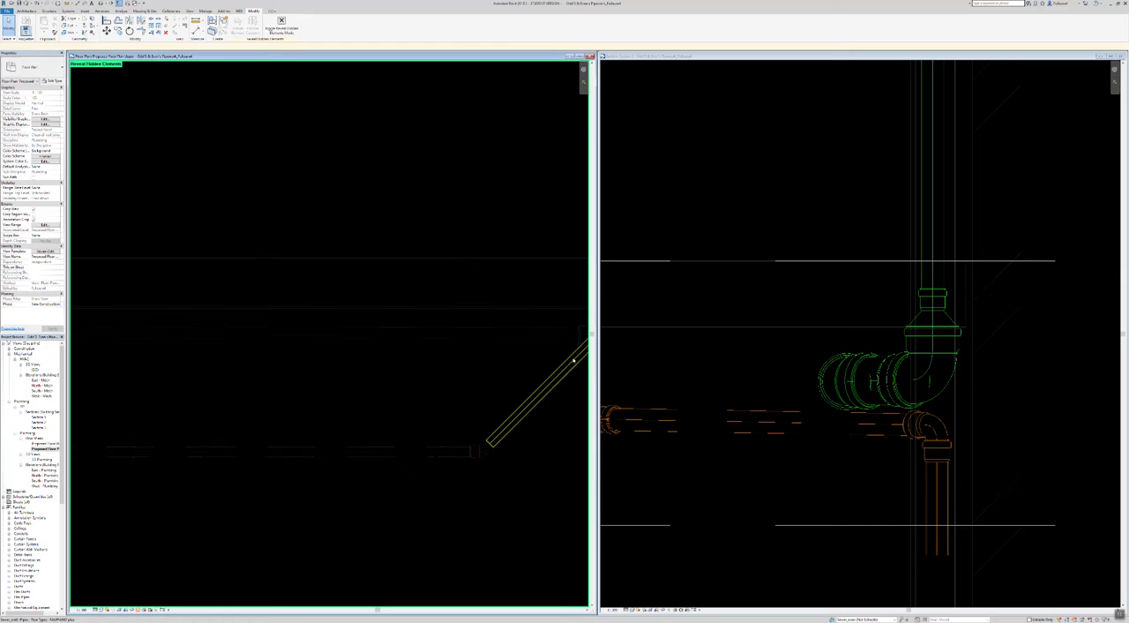
{"action": "left_click", "coordinate": [819, 426]}
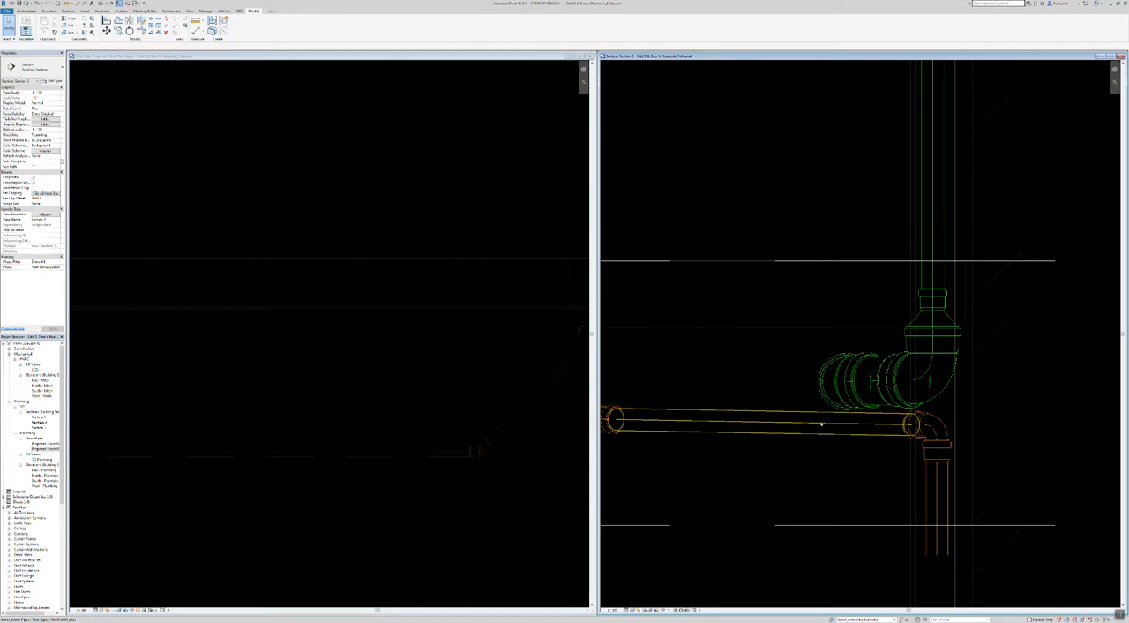
{"action": "left_click", "coordinate": [816, 424]}
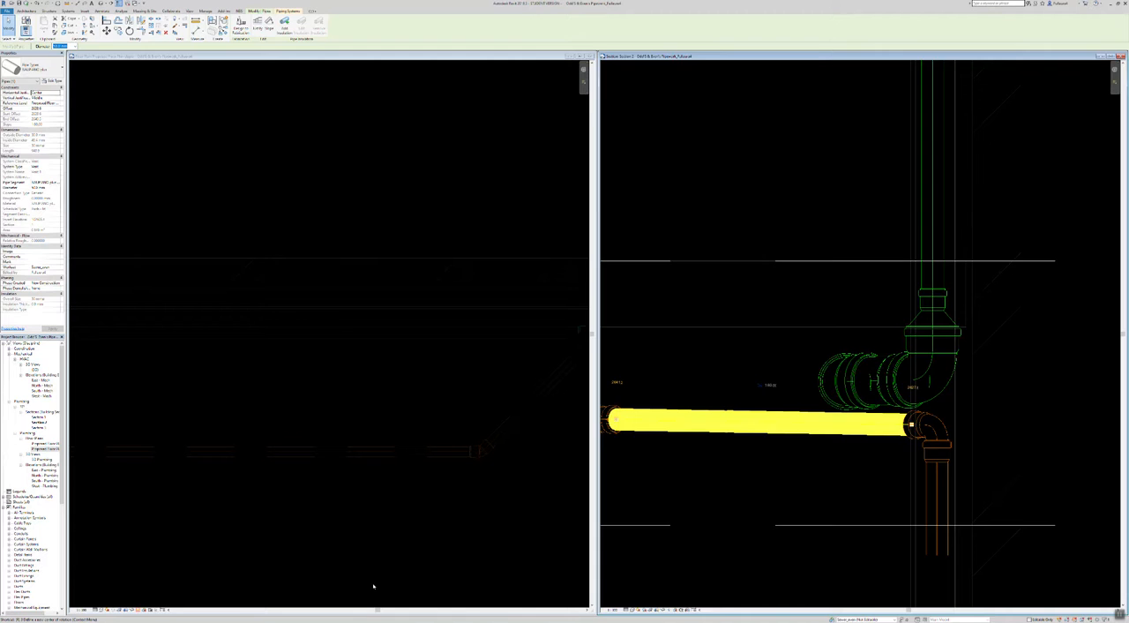
Step: Check the section view for hidden elements, and turn off Reveal Hidden Elements in both the section and the floor plan
{"action": "key", "text": "r"}
{"action": "key", "text": "h"}
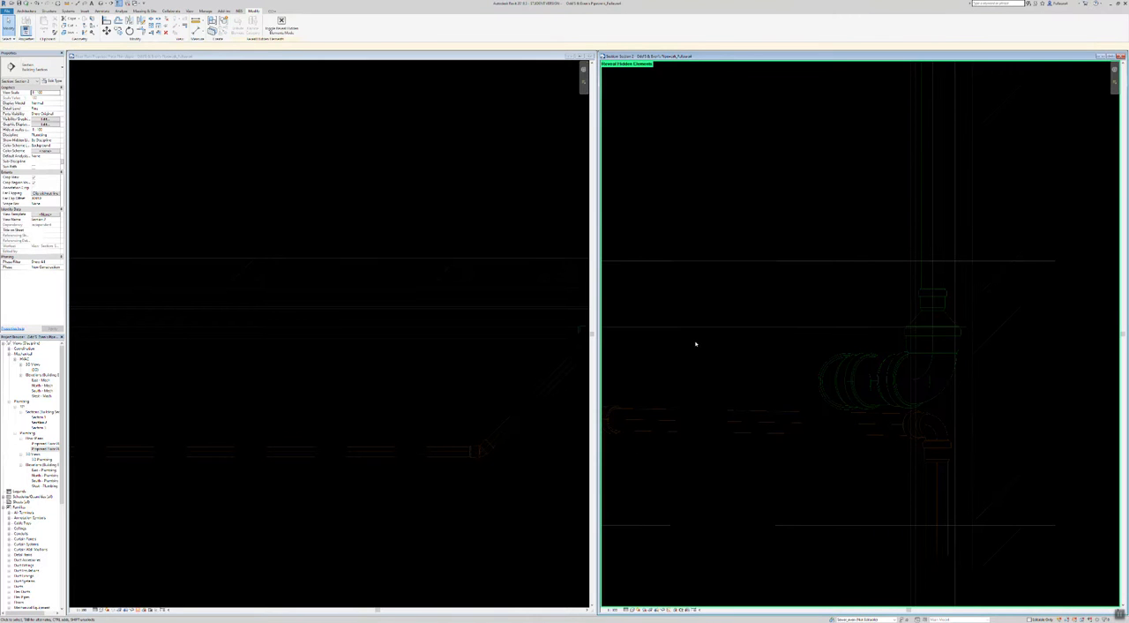
{"action": "key", "text": "r"}
{"action": "key", "text": "h"}
{"action": "left_click", "coordinate": [297, 183]}
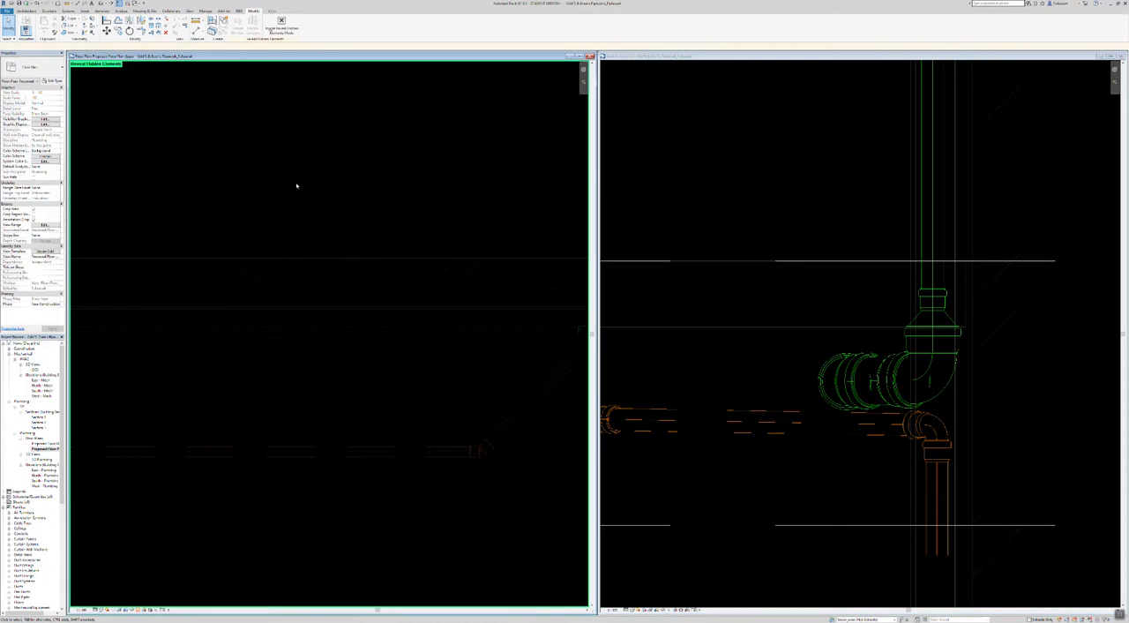
{"action": "key", "text": "r"}
{"action": "key", "text": "h"}
Step: Examine the pipework around the bathroom in the upper floor plan, selecting the vertical orange pipe below the green stack
{"action": "scroll", "coordinate": [372, 221], "scroll_direction": "down", "scroll_amount": 5}
{"action": "mouse_move", "coordinate": [104, 446]}
{"action": "middle_mouse_down"}
{"action": "mouse_move", "coordinate": [445, 477]}
{"action": "mouse_move", "coordinate": [391, 493]}
{"action": "middle_mouse_up"}
{"action": "middle_click_drag", "start_coordinate": [484, 484], "coordinate": [439, 497]}
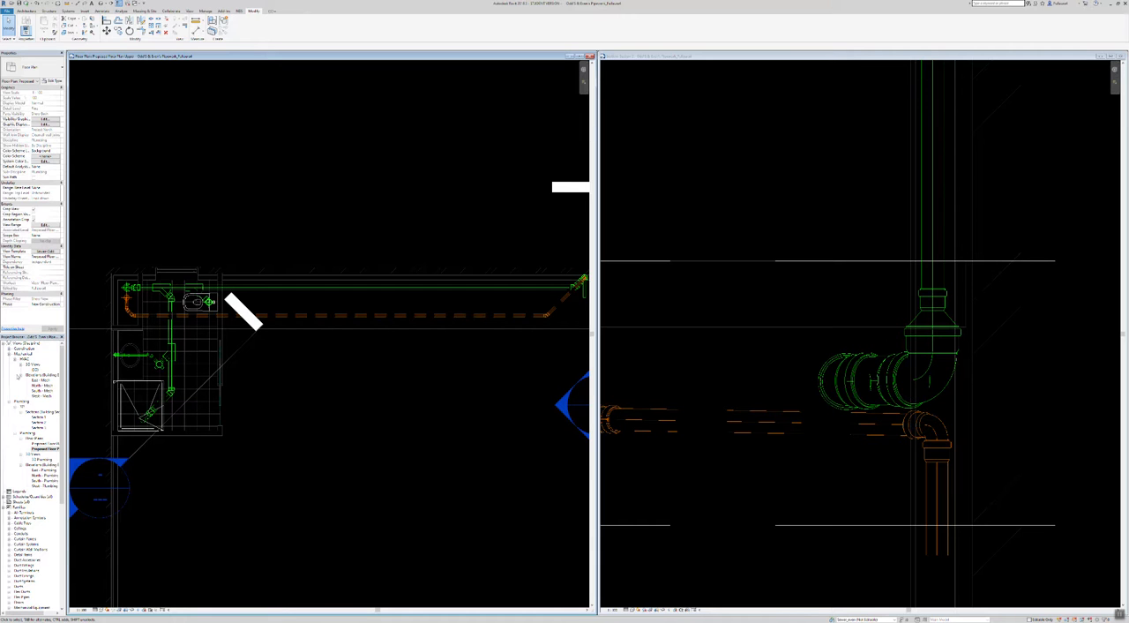
{"action": "scroll", "coordinate": [91, 309], "scroll_direction": "up", "scroll_amount": 3}
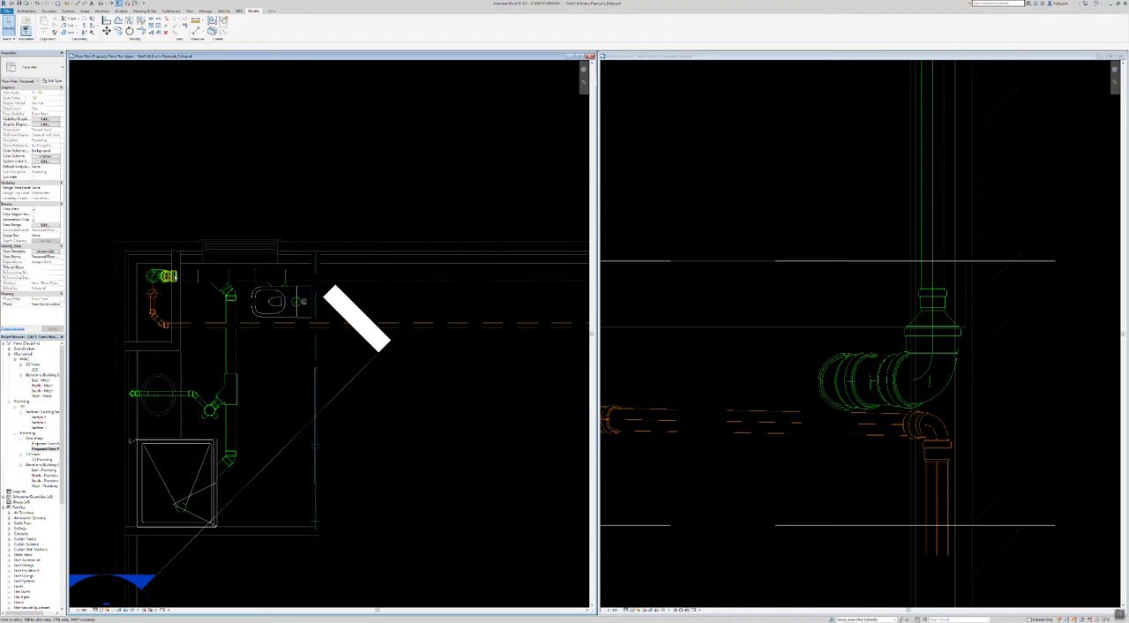
{"action": "scroll", "coordinate": [181, 302], "scroll_direction": "up", "scroll_amount": 5}
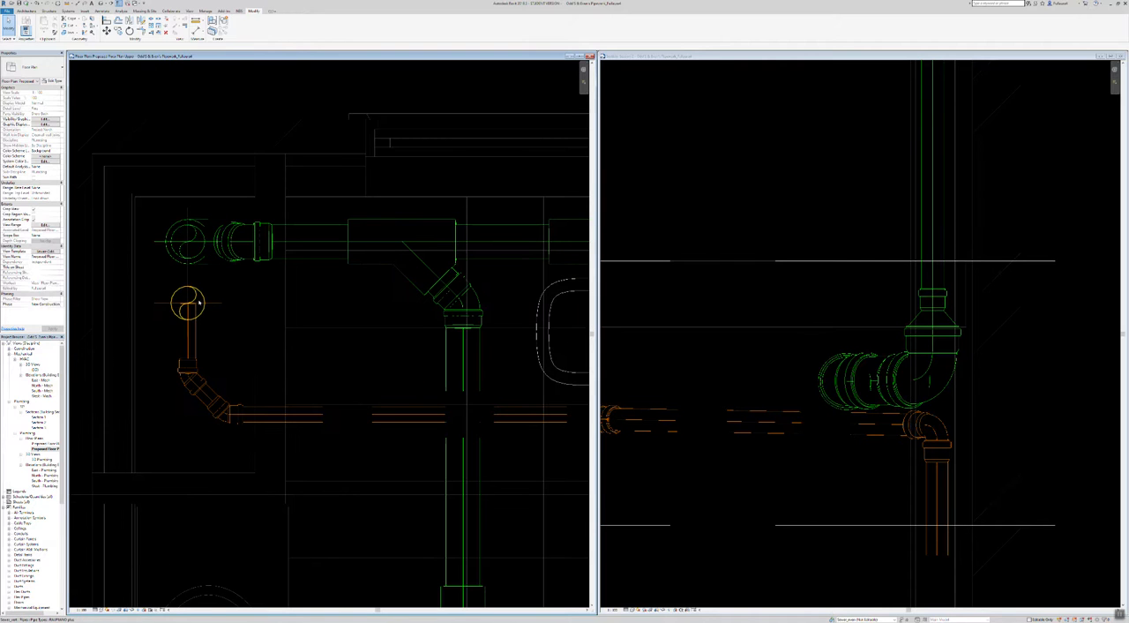
{"action": "left_click", "coordinate": [199, 303]}
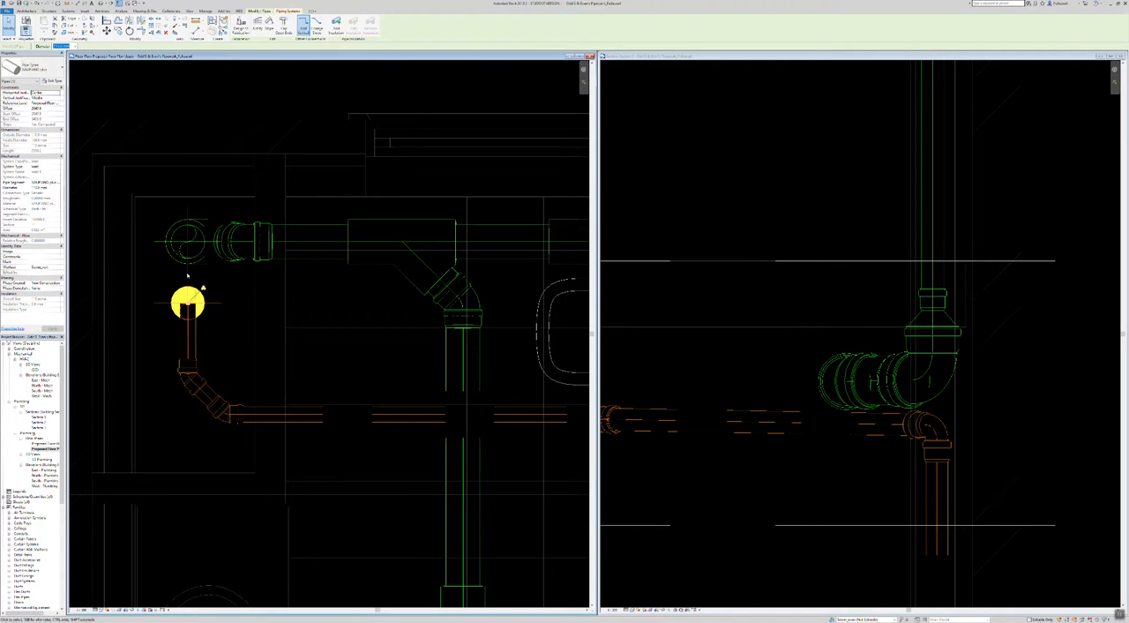
{"action": "scroll", "coordinate": [198, 255], "scroll_direction": "down", "scroll_amount": 6}
{"action": "middle_click_drag", "start_coordinate": [521, 409], "coordinate": [204, 406]}
{"action": "middle_click_drag", "start_coordinate": [102, 393], "coordinate": [544, 395]}
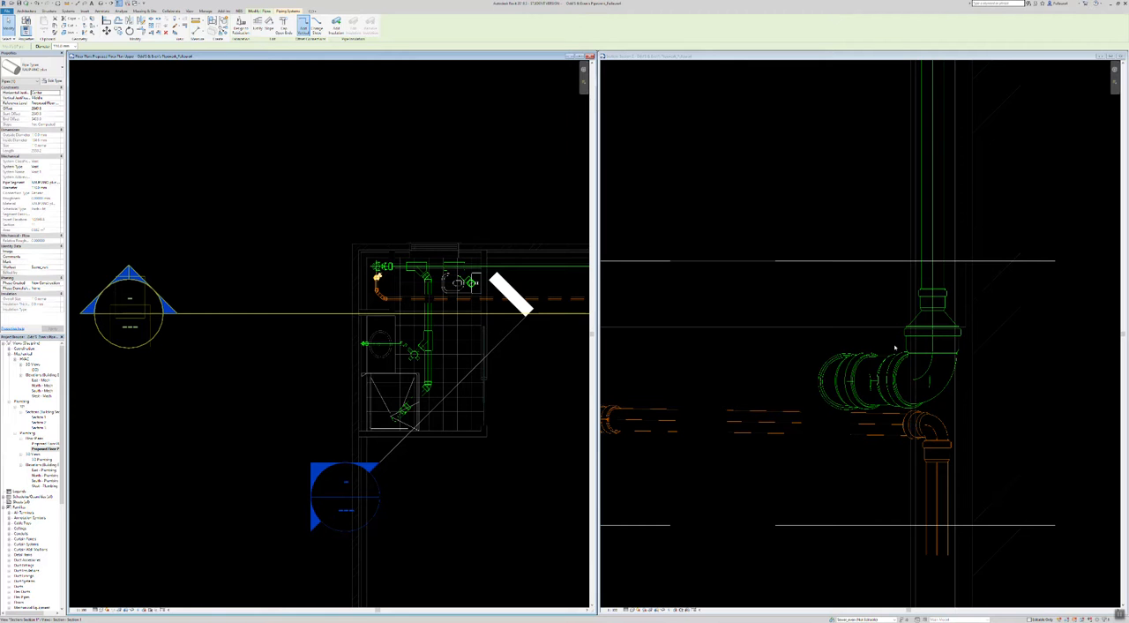
Step: Examine the green and orange stack pipework across the floor and ceiling levels in the section, including the bends at the upper floor
{"action": "scroll", "coordinate": [895, 348], "scroll_direction": "down", "scroll_amount": 6}
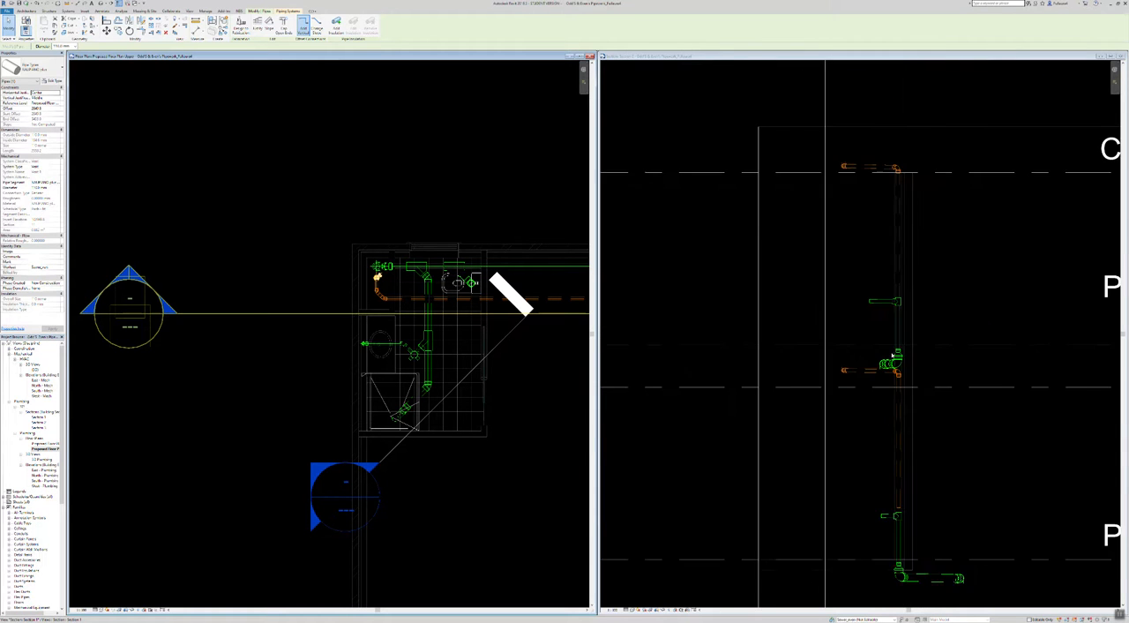
{"action": "scroll", "coordinate": [893, 356], "scroll_direction": "down", "scroll_amount": 2}
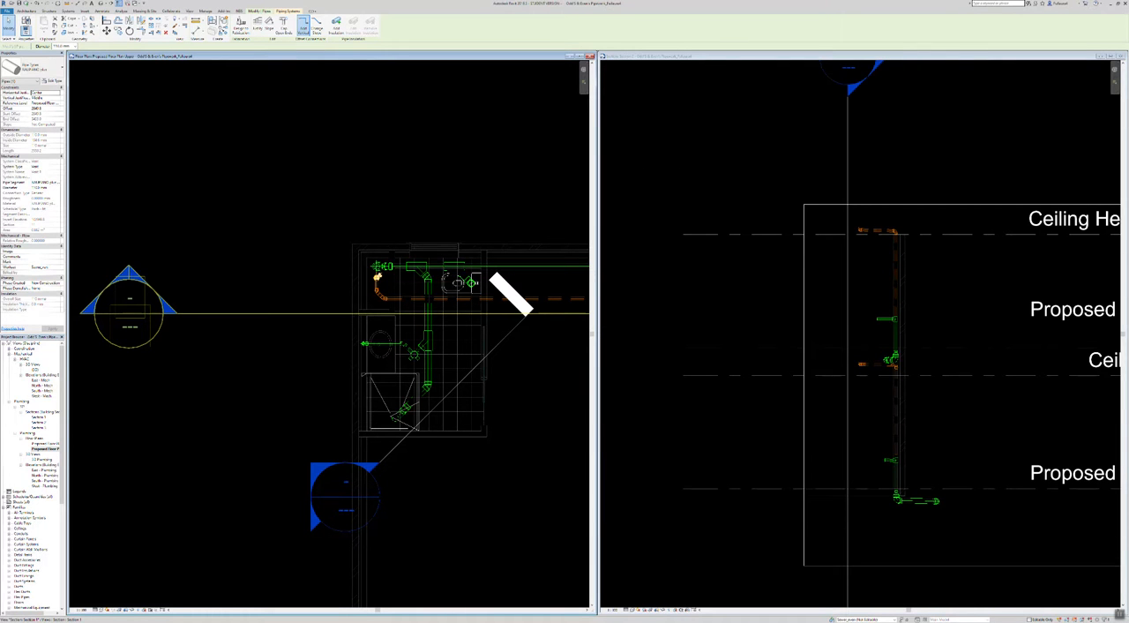
{"action": "scroll", "coordinate": [889, 393], "scroll_direction": "up", "scroll_amount": 8}
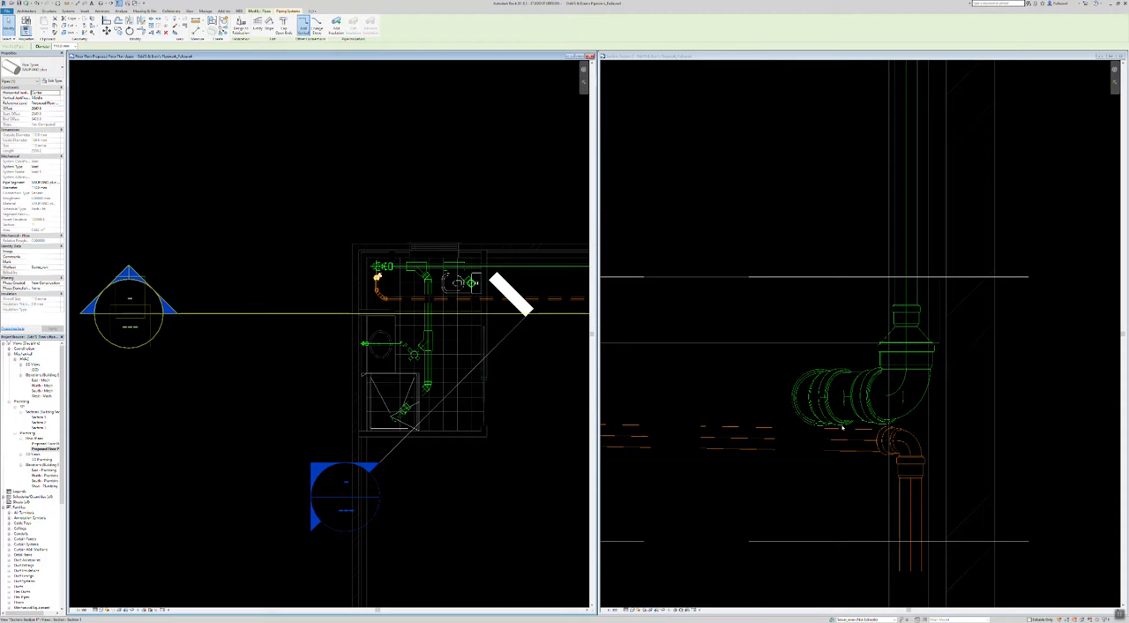
{"action": "scroll", "coordinate": [895, 369], "scroll_direction": "down", "scroll_amount": 2}
{"action": "scroll", "coordinate": [893, 369], "scroll_direction": "up", "scroll_amount": 4}
{"action": "scroll", "coordinate": [891, 352], "scroll_direction": "up", "scroll_amount": 1}
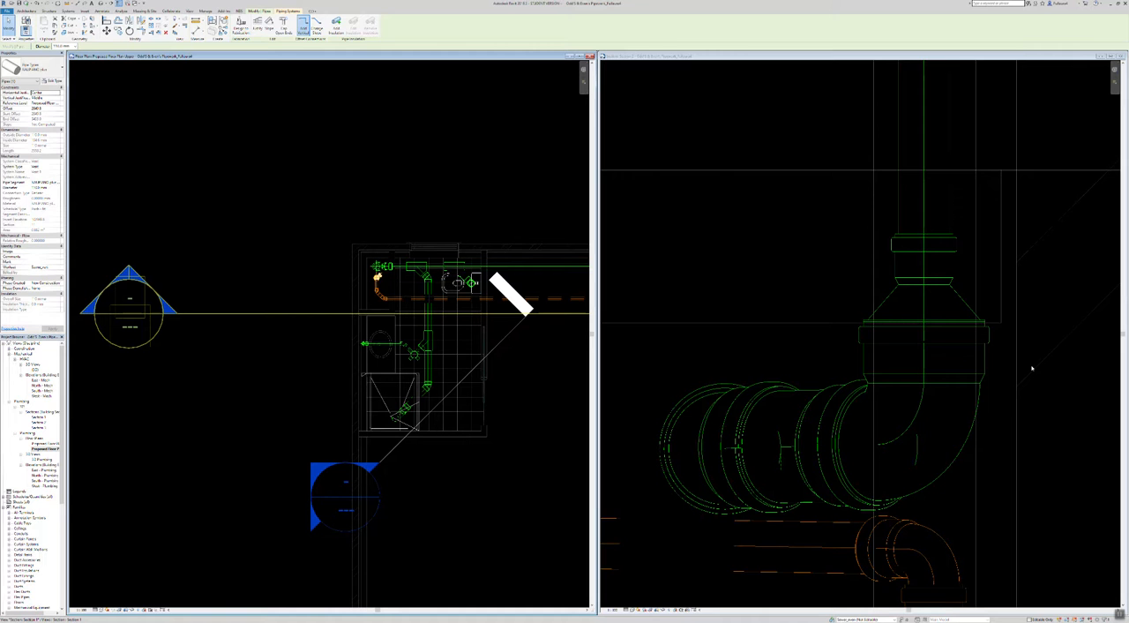
{"action": "scroll", "coordinate": [706, 320], "scroll_direction": "down", "scroll_amount": 5}
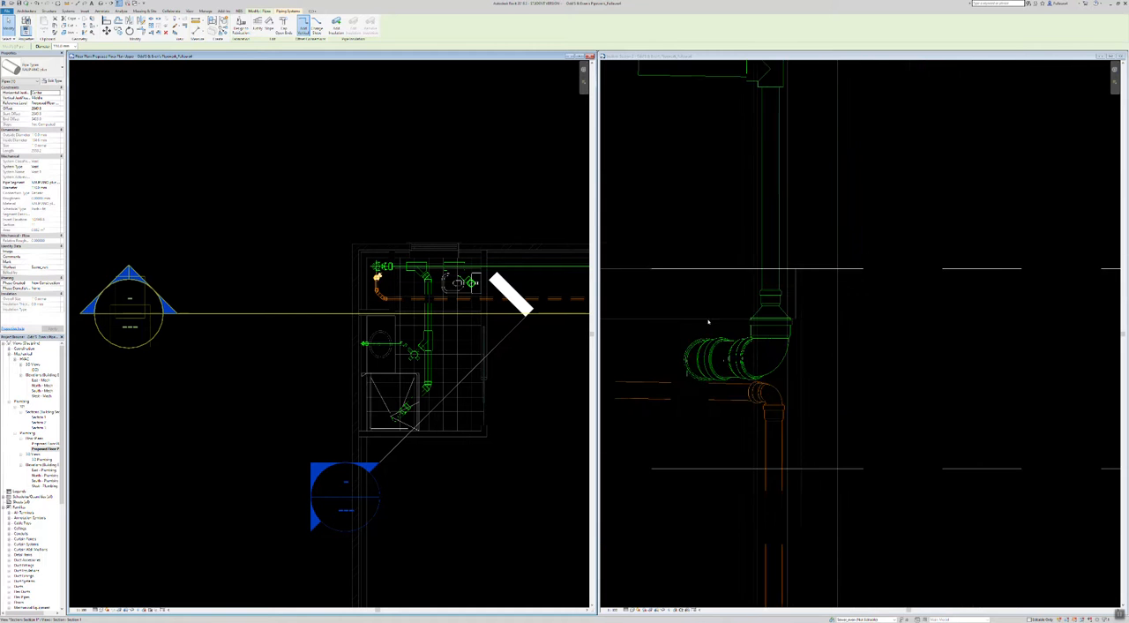
{"action": "scroll", "coordinate": [734, 328], "scroll_direction": "down", "scroll_amount": 3}
{"action": "scroll", "coordinate": [388, 330], "scroll_direction": "up", "scroll_amount": 5}
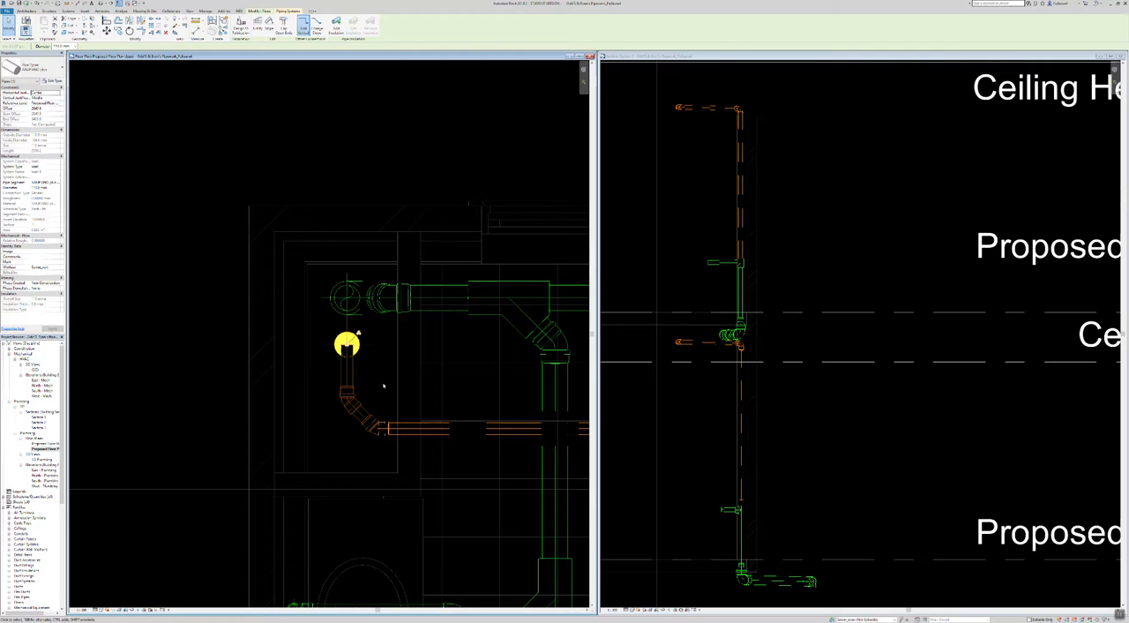
Step: Clear the selection of the vertical orange pipe and examine the full pipe layout in the upper floor plan
{"action": "key", "text": "Escape"}
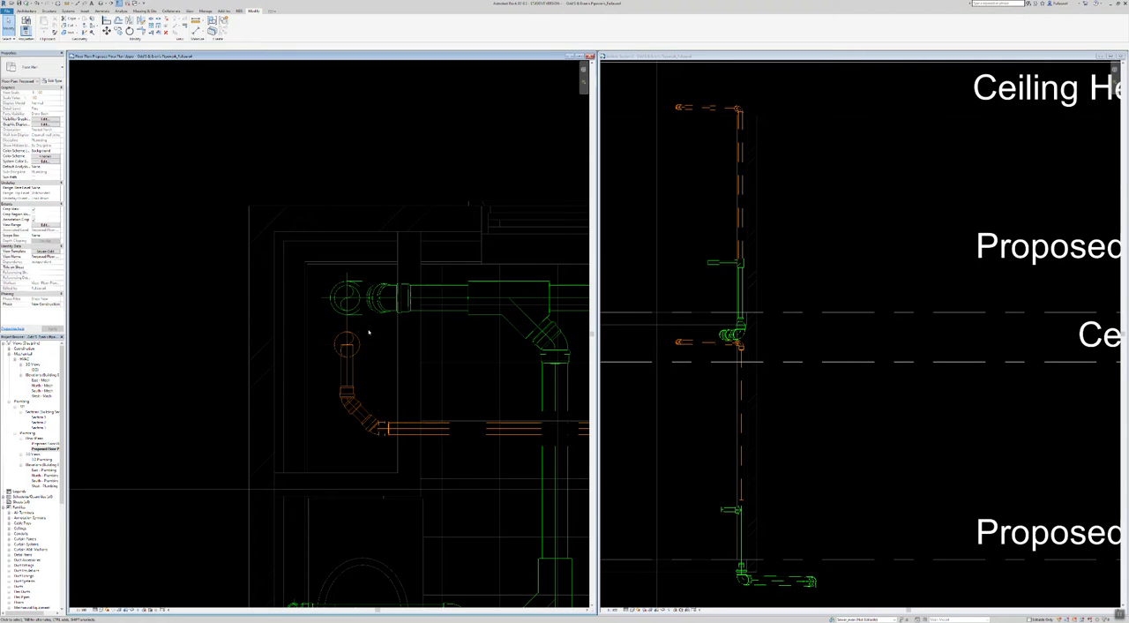
{"action": "scroll", "coordinate": [315, 262], "scroll_direction": "down", "scroll_amount": 4}
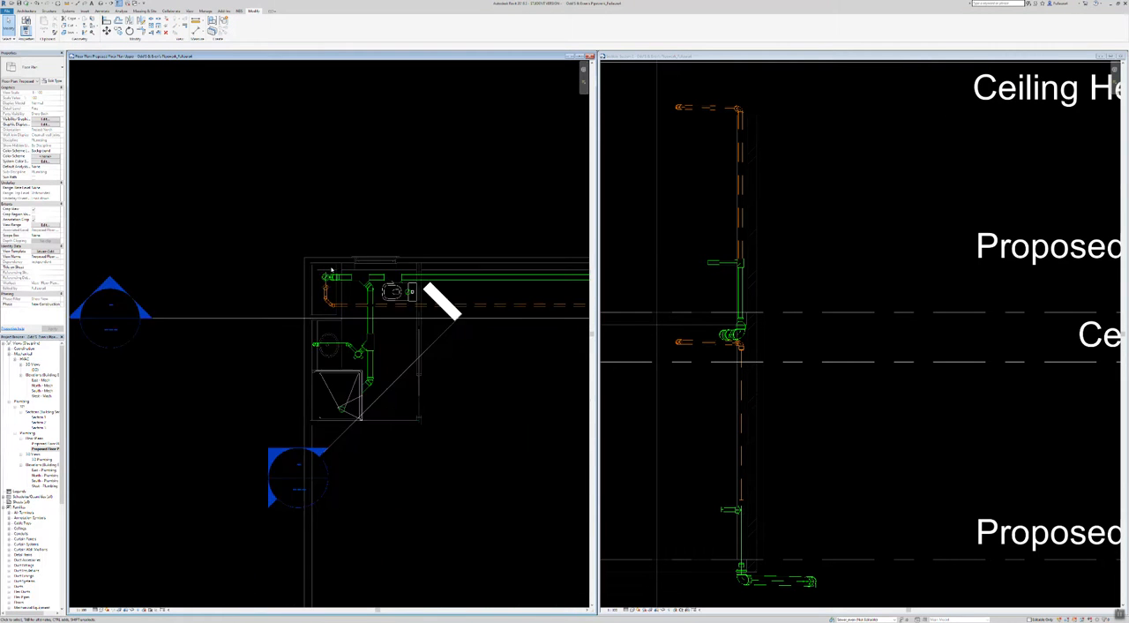
{"action": "scroll", "coordinate": [330, 270], "scroll_direction": "down", "scroll_amount": 5}
{"action": "middle_click_drag", "start_coordinate": [585, 470], "coordinate": [547, 472]}
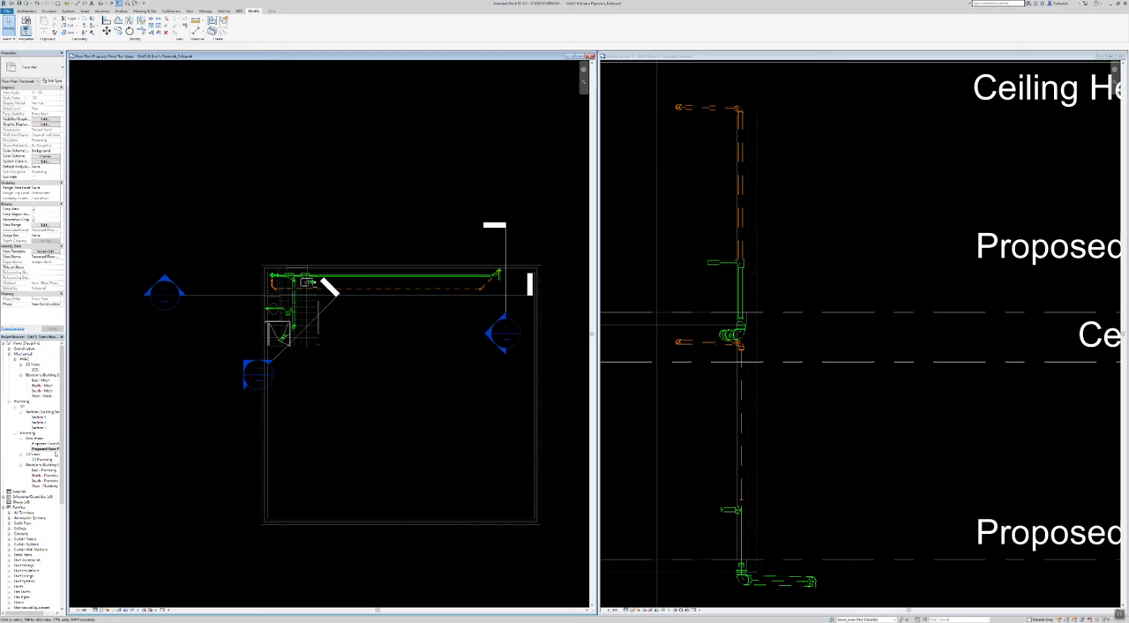
Step: Open the lower Proposed Floor Plan and examine the pipework around the bathroom fixtures and the Sk connection
{"action": "left_click", "coordinate": [46, 443]}
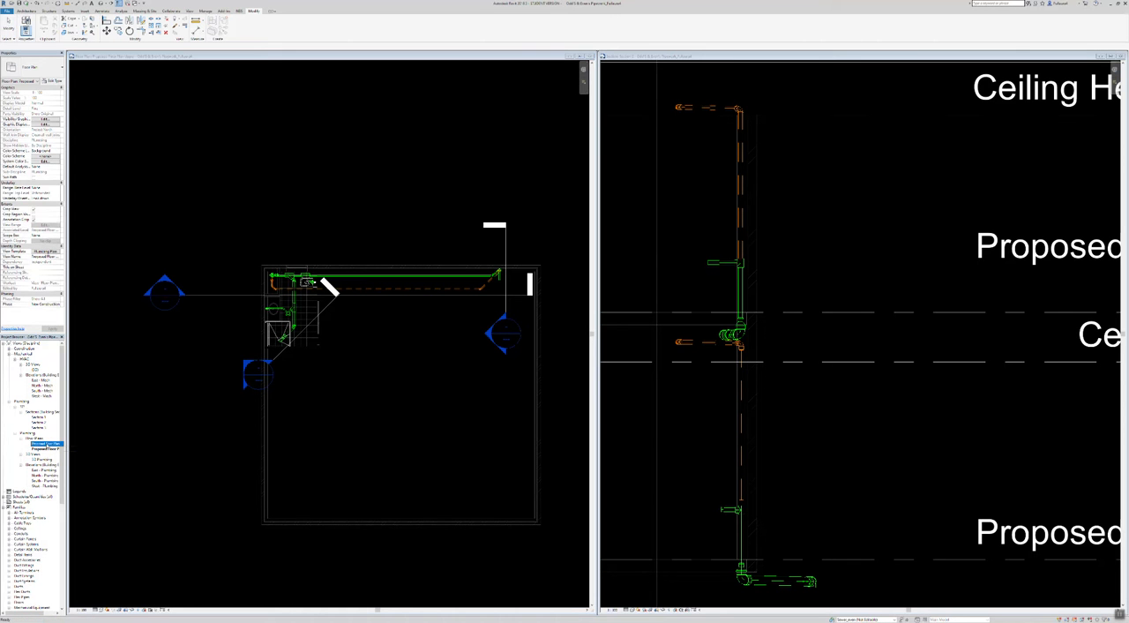
{"action": "scroll", "coordinate": [320, 334], "scroll_direction": "up", "scroll_amount": 3}
{"action": "scroll", "coordinate": [319, 334], "scroll_direction": "up", "scroll_amount": 2}
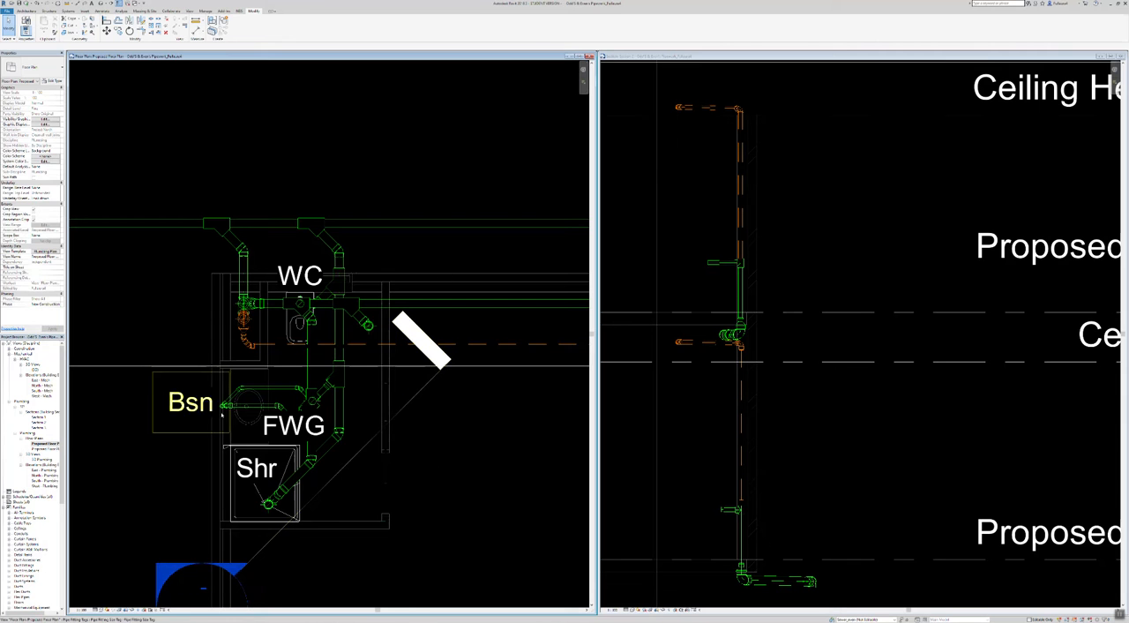
{"action": "scroll", "coordinate": [175, 279], "scroll_direction": "down", "scroll_amount": 2}
{"action": "scroll", "coordinate": [174, 279], "scroll_direction": "down", "scroll_amount": 2}
{"action": "scroll", "coordinate": [506, 285], "scroll_direction": "up", "scroll_amount": 3}
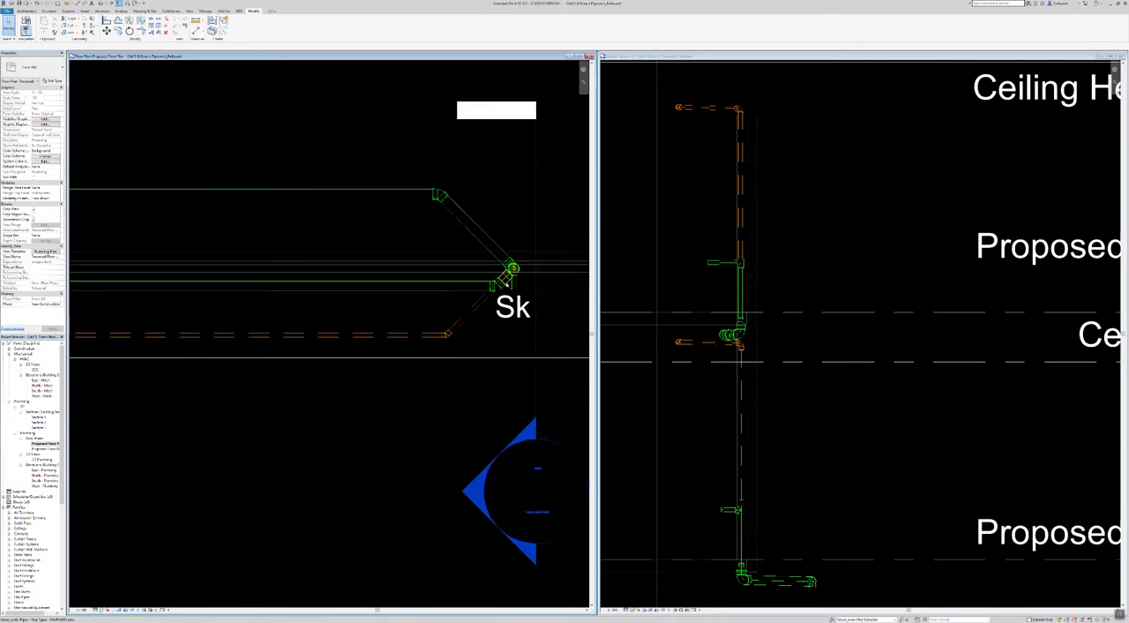
{"action": "scroll", "coordinate": [507, 284], "scroll_direction": "up", "scroll_amount": 4}
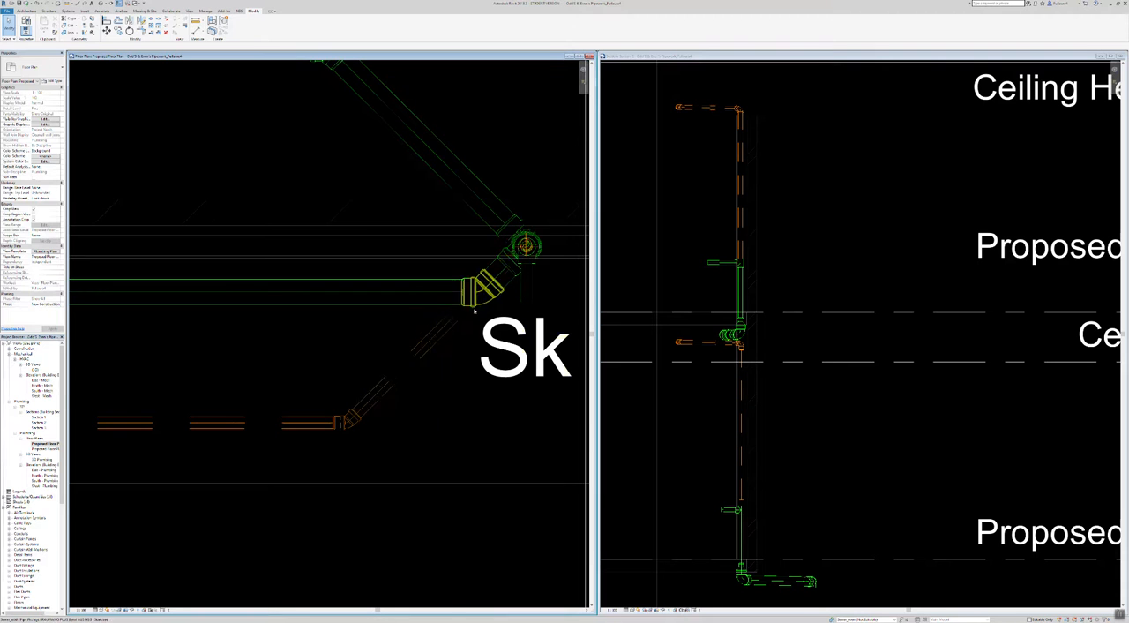
{"action": "scroll", "coordinate": [473, 308], "scroll_direction": "down", "scroll_amount": 2}
{"action": "scroll", "coordinate": [472, 307], "scroll_direction": "down", "scroll_amount": 2}
{"action": "middle_click_drag", "start_coordinate": [107, 483], "coordinate": [383, 430]}
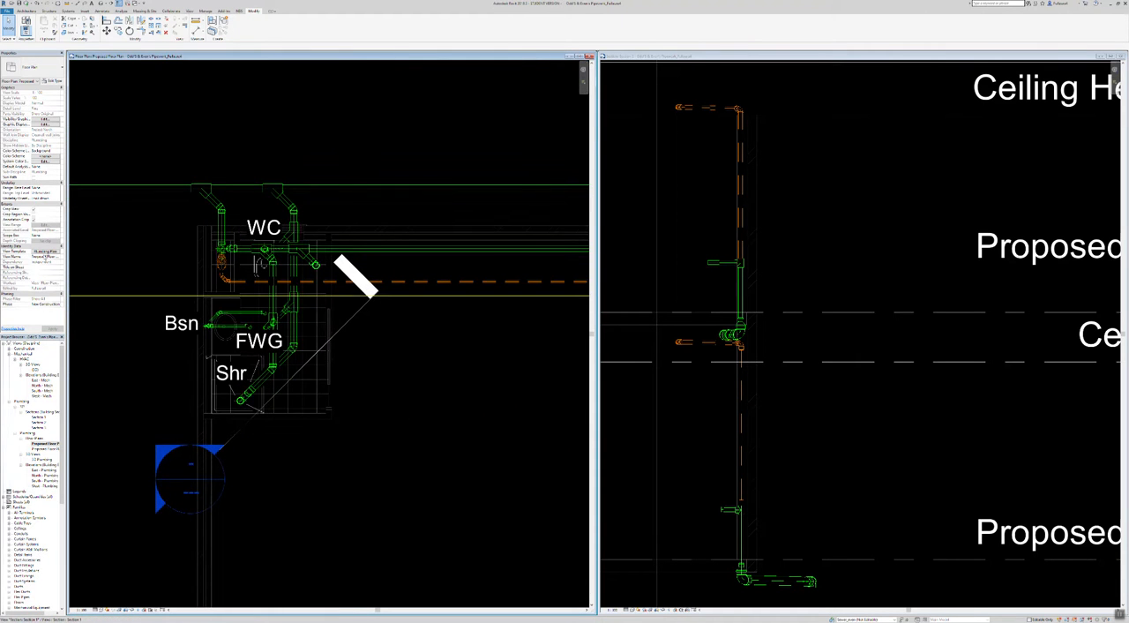
Step: Assign the sewer view template listed directly below Plumbing Plan to the lower floor plan and check the displayed pipe runs
{"action": "left_click", "coordinate": [50, 252]}
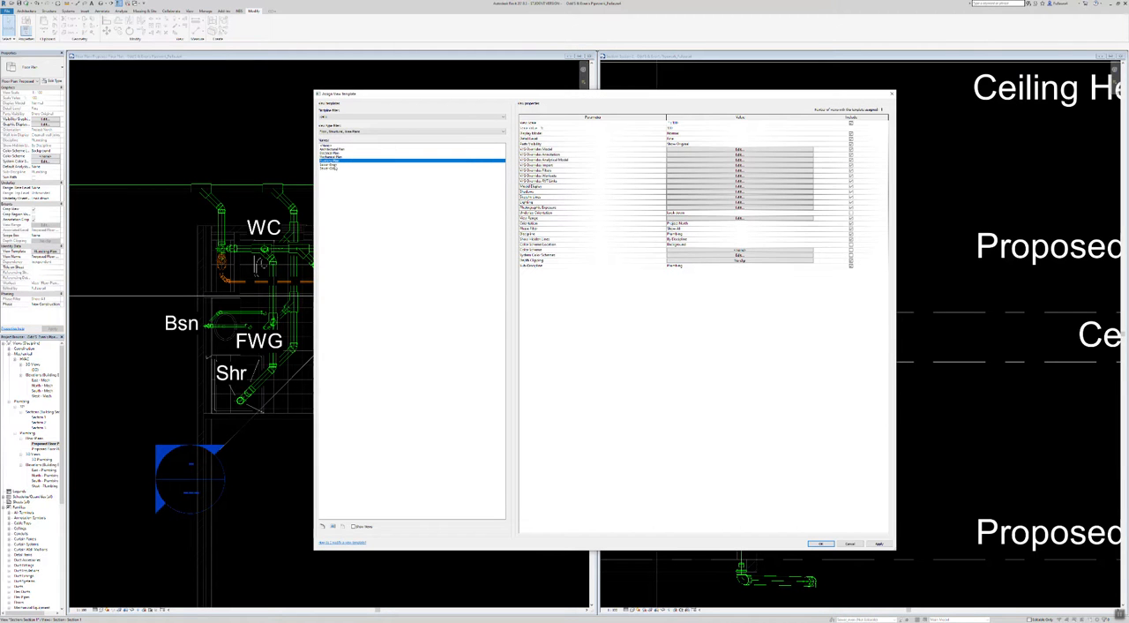
{"action": "left_click", "coordinate": [334, 164]}
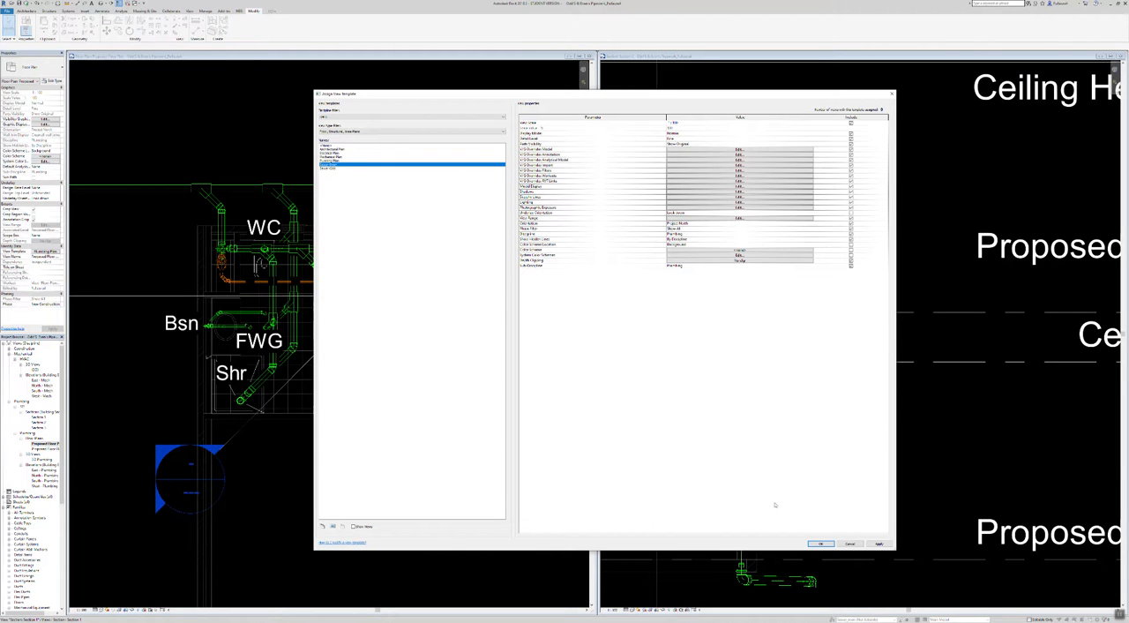
{"action": "left_click", "coordinate": [822, 543]}
{"action": "middle_click_drag", "start_coordinate": [550, 497], "coordinate": [277, 435]}
{"action": "middle_click_drag", "start_coordinate": [448, 399], "coordinate": [658, 460]}
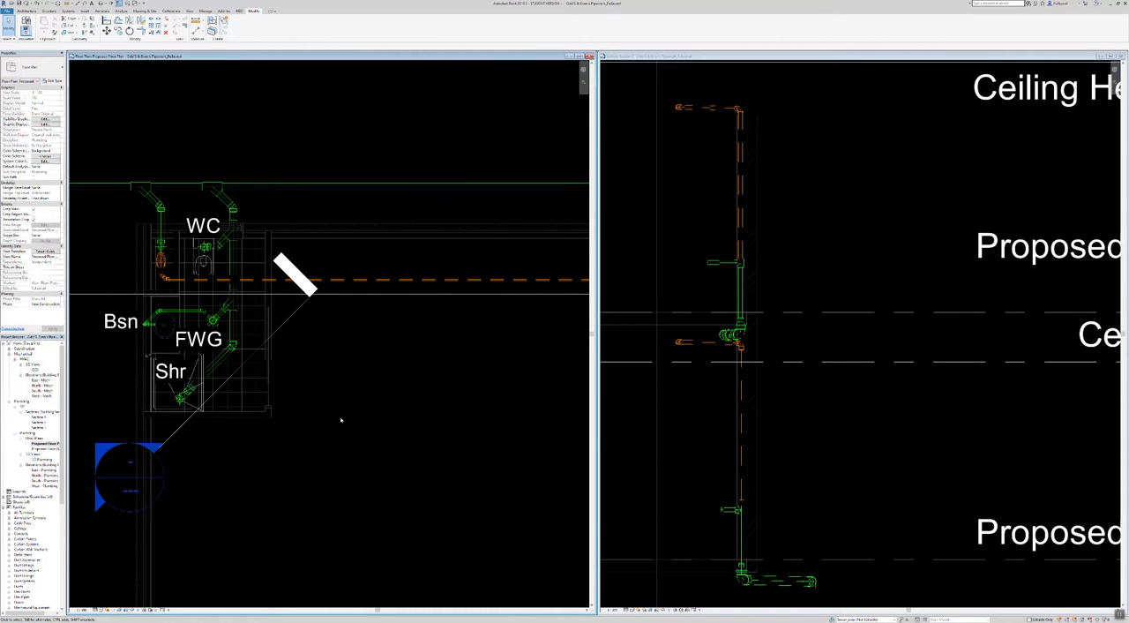
Step: Open the section view of the long horizontal section line below the WC and inspect the orange pipe between the floors
{"action": "left_click", "coordinate": [265, 294]}
{"action": "right_click", "coordinate": [266, 296]}
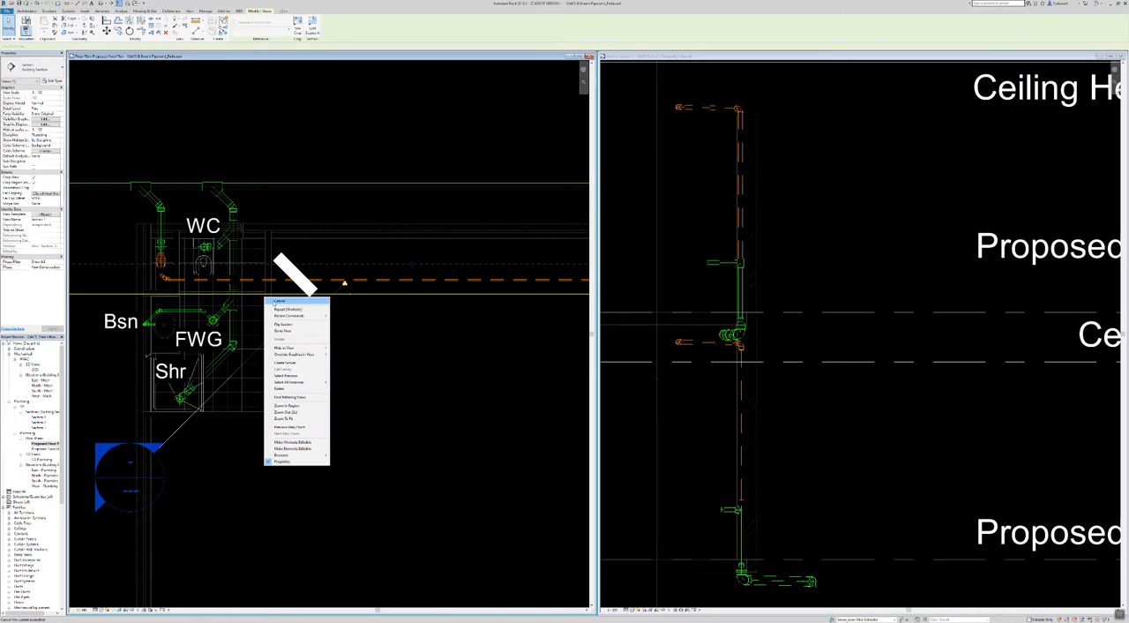
{"action": "left_click", "coordinate": [283, 330]}
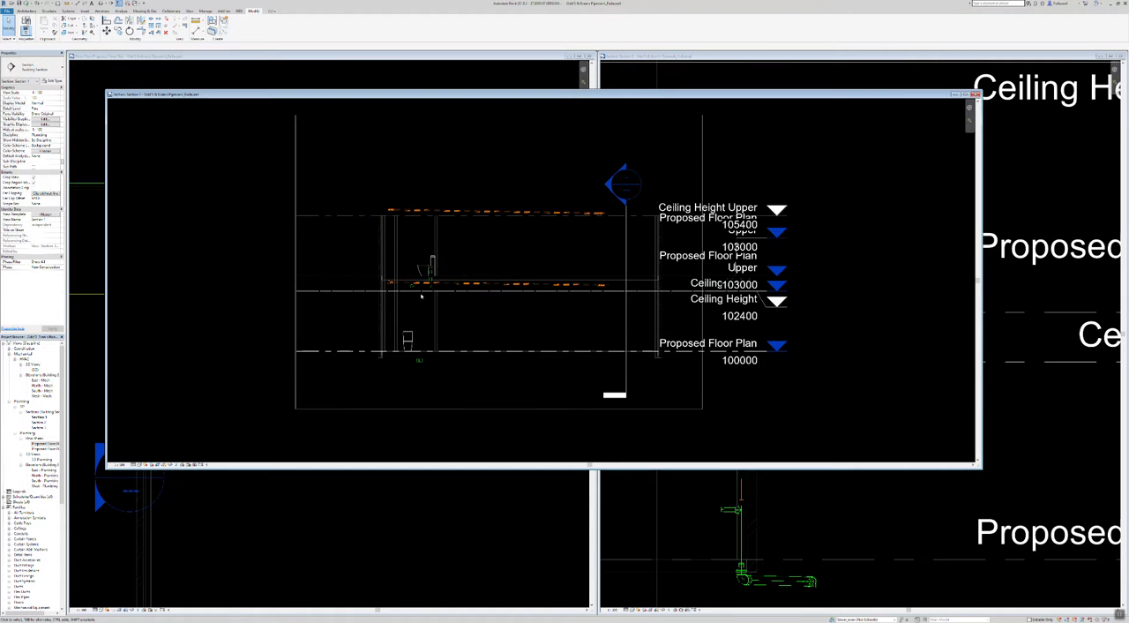
{"action": "scroll", "coordinate": [422, 301], "scroll_direction": "up", "scroll_amount": 8}
{"action": "scroll", "coordinate": [393, 256], "scroll_direction": "down", "scroll_amount": 4}
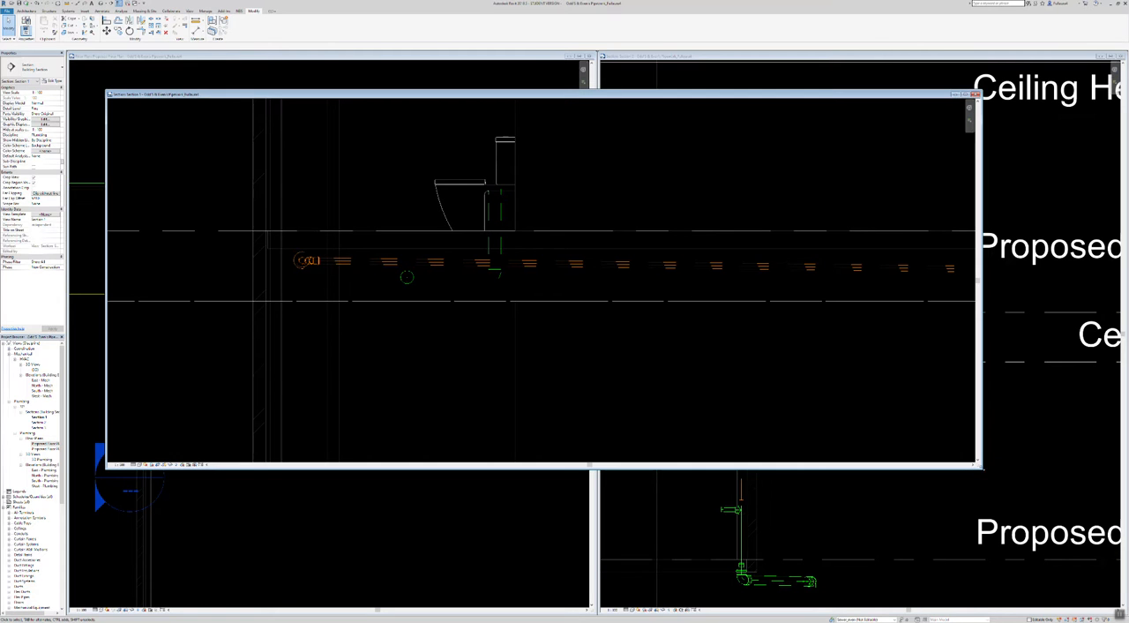
Step: Resize the new section window to sit beside the floor plan and bring the toilets and orange pipe into view
{"action": "left_click_drag", "start_coordinate": [980, 467], "coordinate": [1123, 612]}
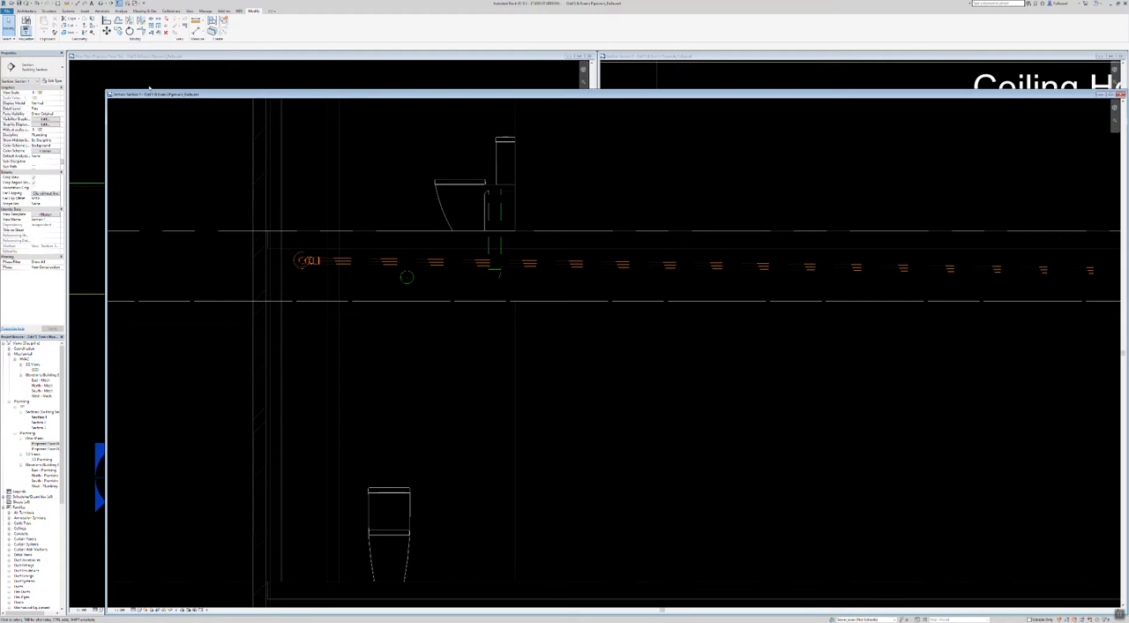
{"action": "left_click", "coordinate": [105, 89]}
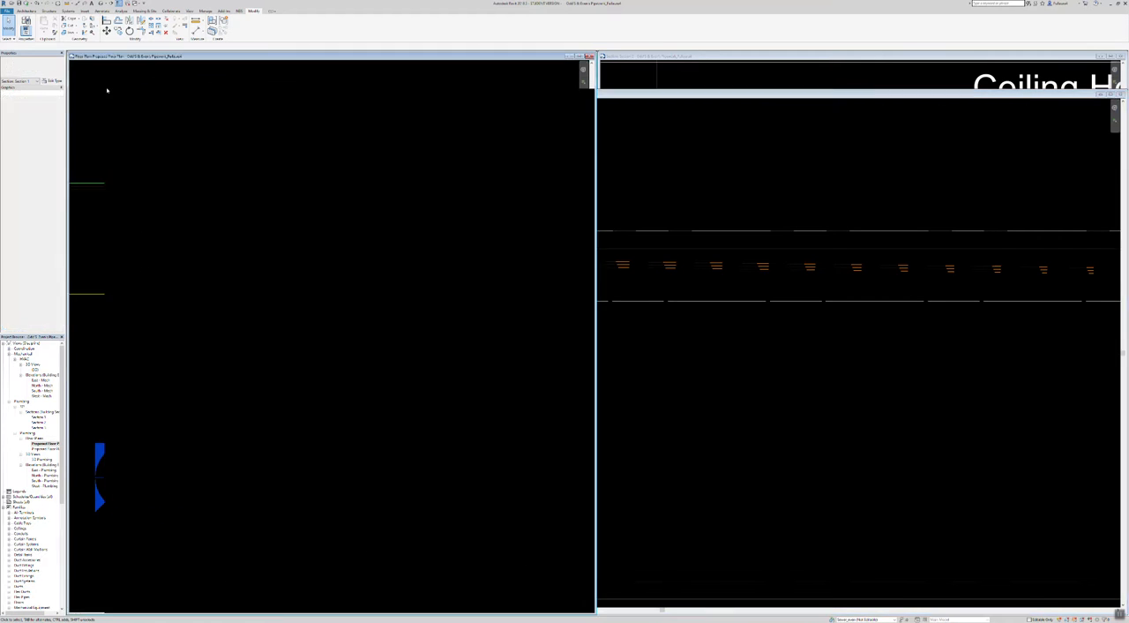
{"action": "left_click", "coordinate": [786, 174]}
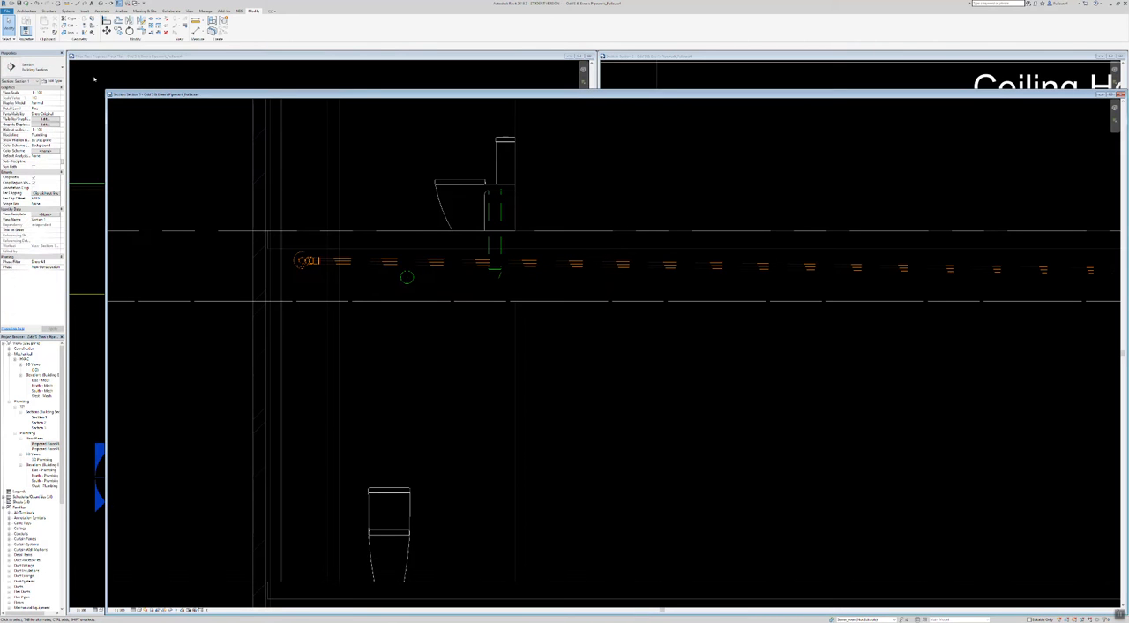
{"action": "left_click_drag", "start_coordinate": [106, 88], "coordinate": [598, 52]}
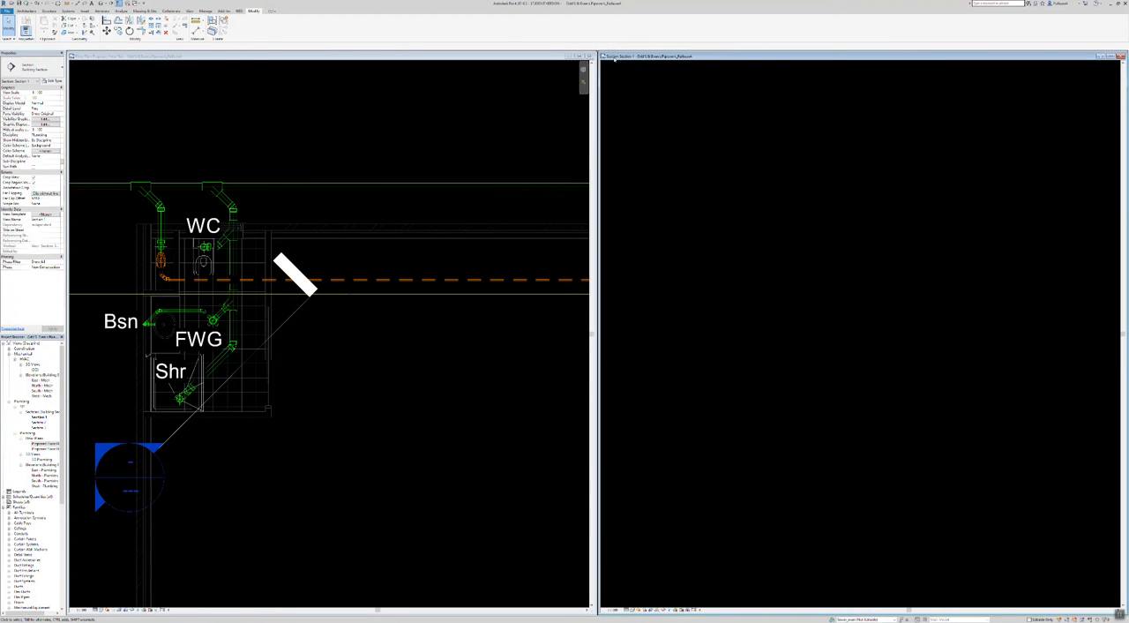
{"action": "mouse_move", "coordinate": [1026, 310]}
{"action": "middle_mouse_down"}
{"action": "mouse_move", "coordinate": [799, 342]}
{"action": "mouse_move", "coordinate": [808, 325]}
{"action": "middle_mouse_up"}
{"action": "scroll", "coordinate": [811, 328], "scroll_direction": "down", "scroll_amount": 2}
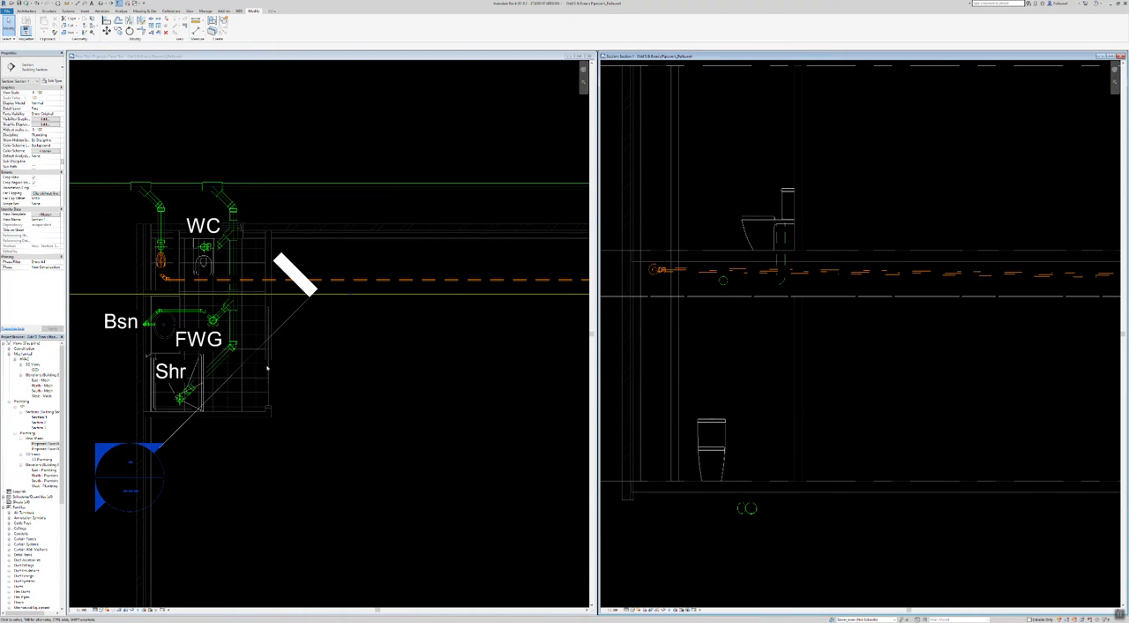
Step: Return to the lower floor plan and examine the whole sewer layout from the bathroom to the Sk connection
{"action": "scroll", "coordinate": [282, 370], "scroll_direction": "down", "scroll_amount": 4}
{"action": "left_click", "coordinate": [507, 475]}
{"action": "mouse_move", "coordinate": [255, 483]}
{"action": "middle_mouse_down"}
{"action": "mouse_move", "coordinate": [462, 508]}
{"action": "mouse_move", "coordinate": [329, 435]}
{"action": "middle_mouse_up"}
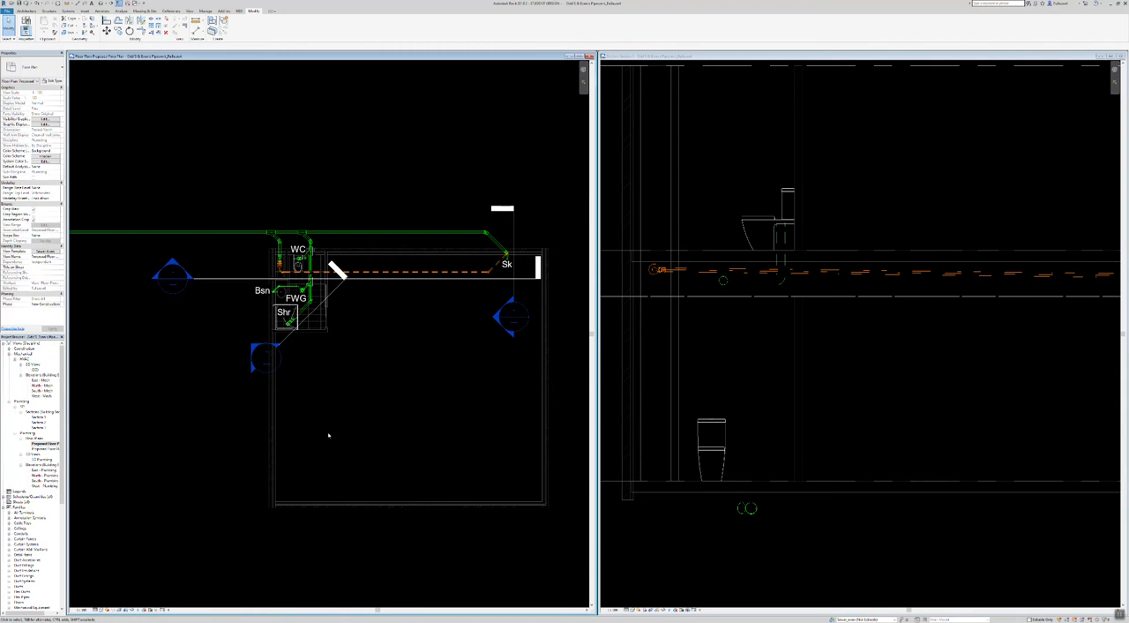
{"action": "mouse_move", "coordinate": [493, 453]}
{"action": "middle_mouse_down"}
{"action": "mouse_move", "coordinate": [470, 474]}
{"action": "mouse_move", "coordinate": [457, 458]}
{"action": "middle_mouse_up"}
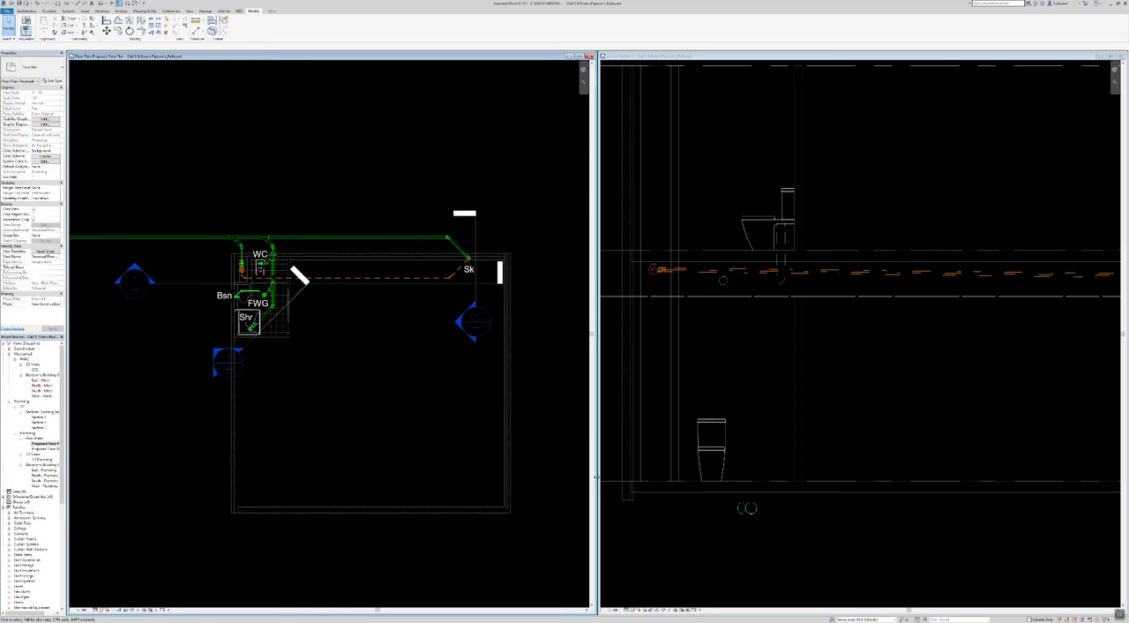